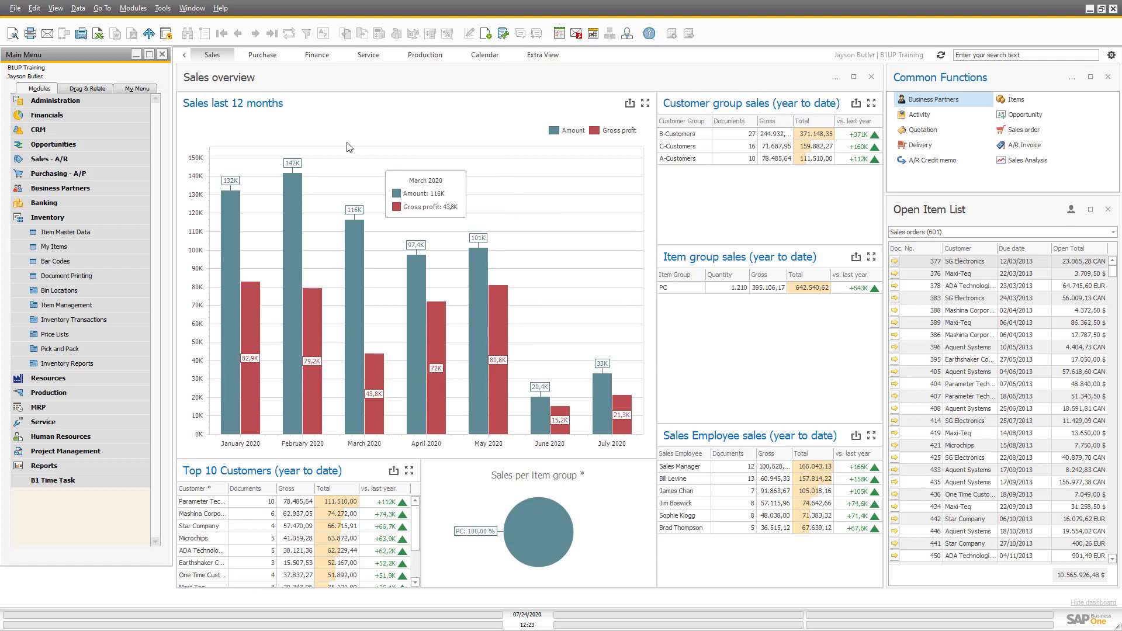
Step: Look through the Purchase, Financial, Service and Production dashboards, then return to Sales
{"action": "left_click", "coordinate": [252, 57]}
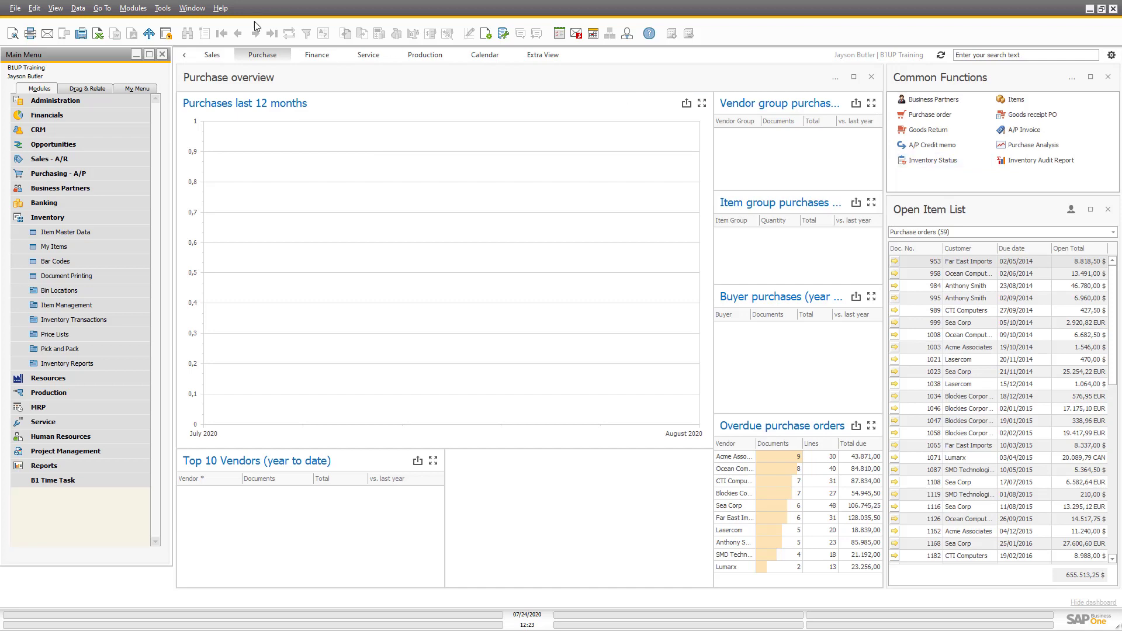
{"action": "left_click", "coordinate": [211, 56]}
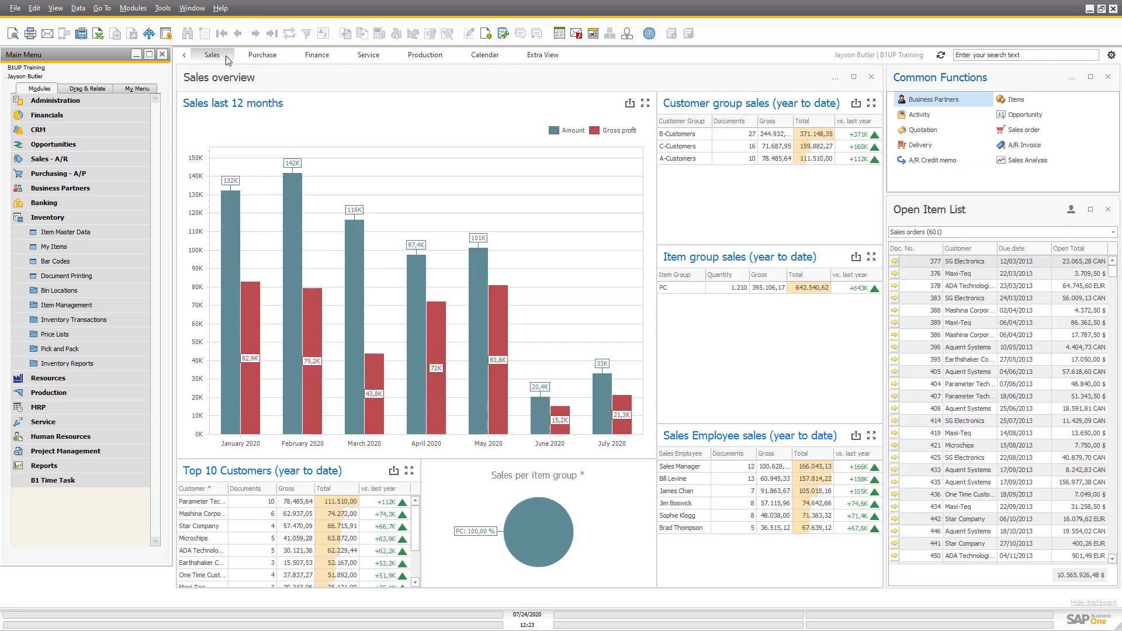
{"action": "left_click", "coordinate": [263, 55]}
{"action": "left_click", "coordinate": [330, 56]}
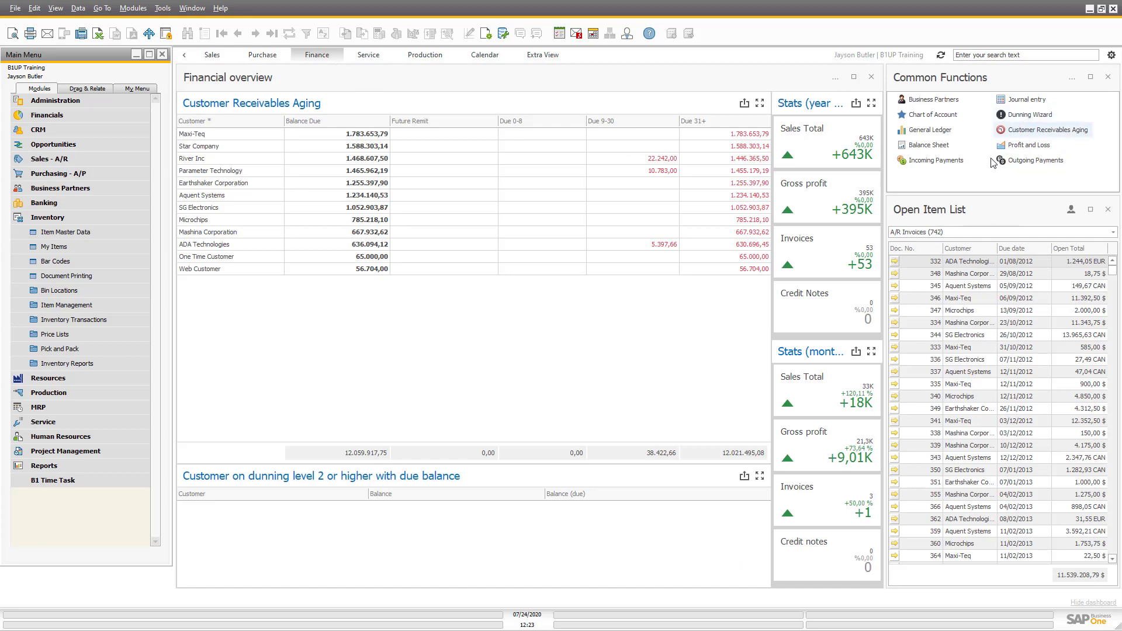
{"action": "left_click", "coordinate": [367, 55]}
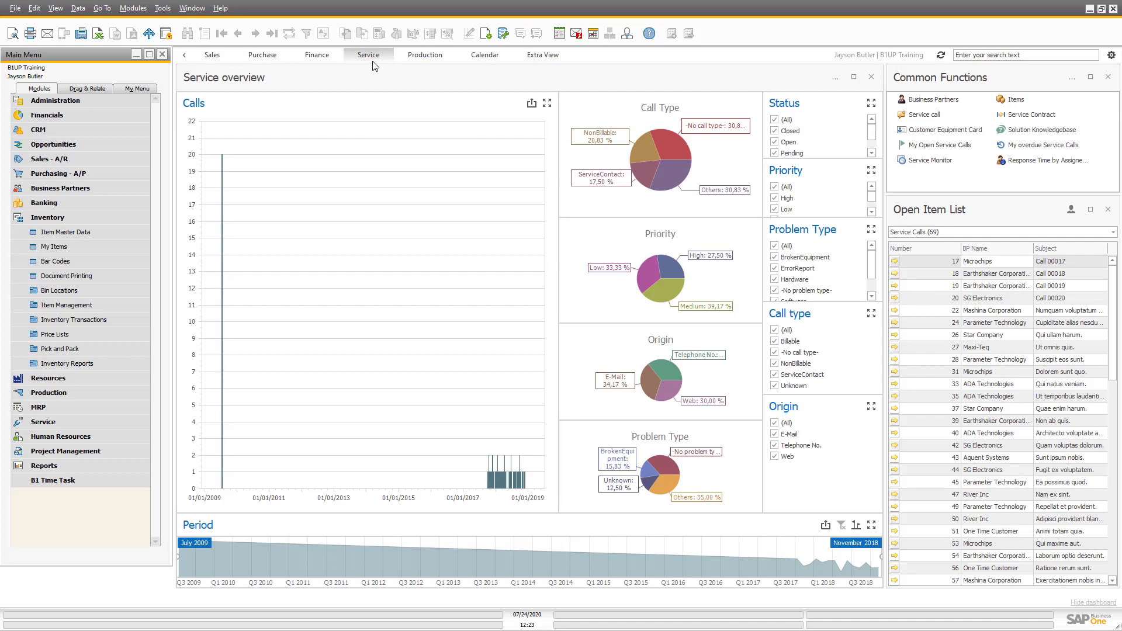
{"action": "left_click", "coordinate": [422, 58]}
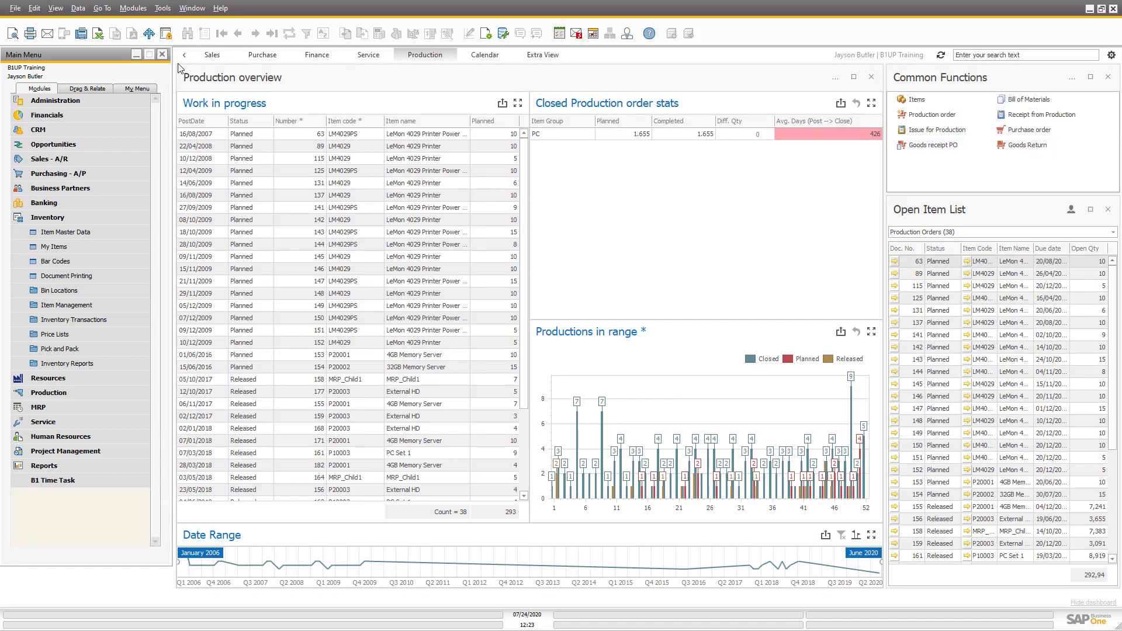
{"action": "left_click", "coordinate": [212, 57]}
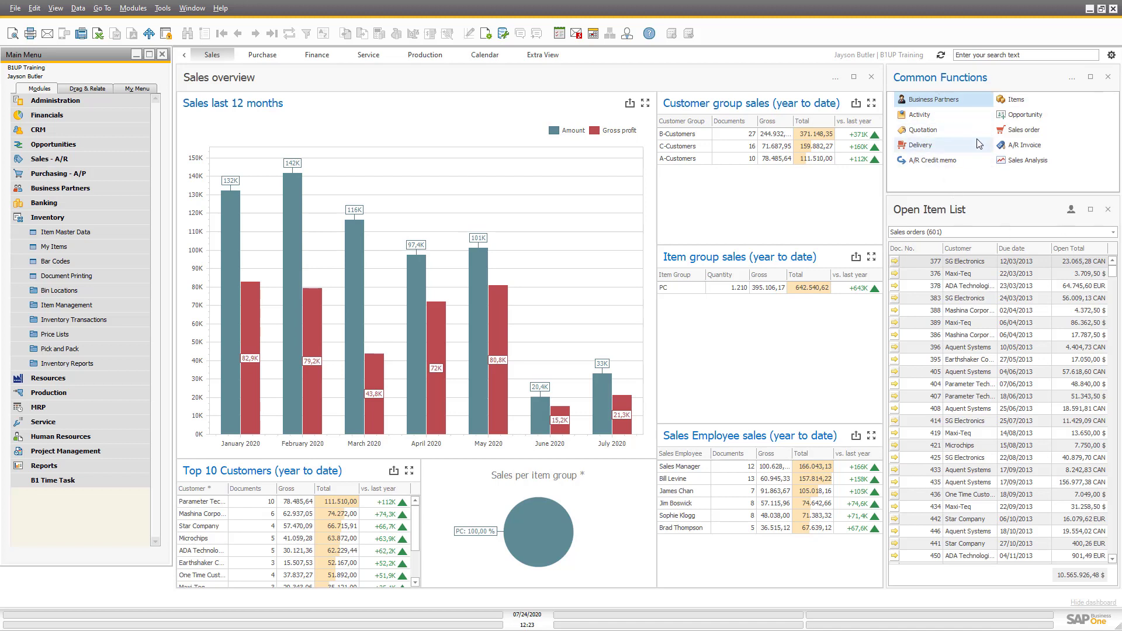
Step: Change the Common Functions widget caption to 'Sales Tools'
{"action": "left_click", "coordinate": [1073, 79]}
{"action": "left_click", "coordinate": [1071, 100]}
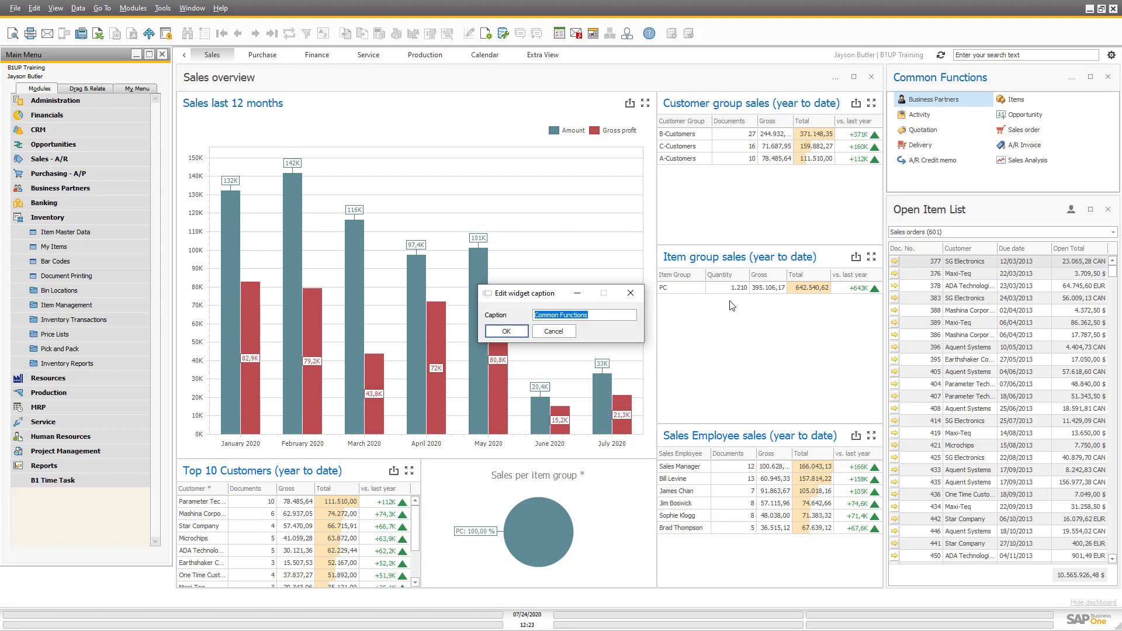
{"action": "type", "text": "Sales Tools"}
{"action": "left_click", "coordinate": [505, 334]}
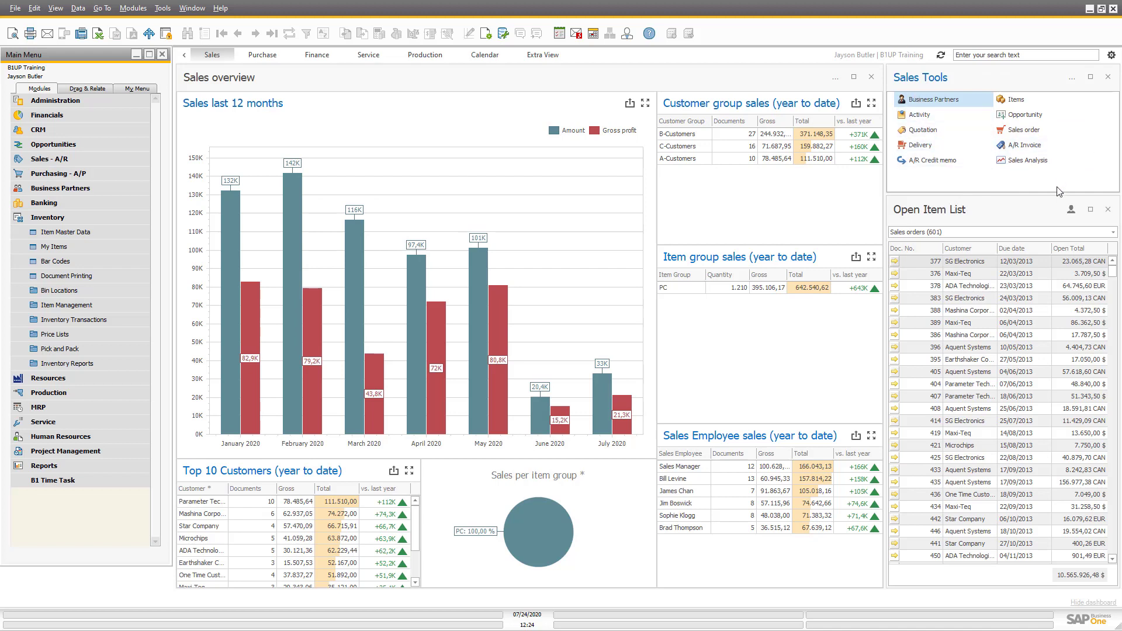
Step: Start an Add shortcut dialog on the Sales Tools widget, leaving Type as Menu
{"action": "left_click", "coordinate": [1071, 77]}
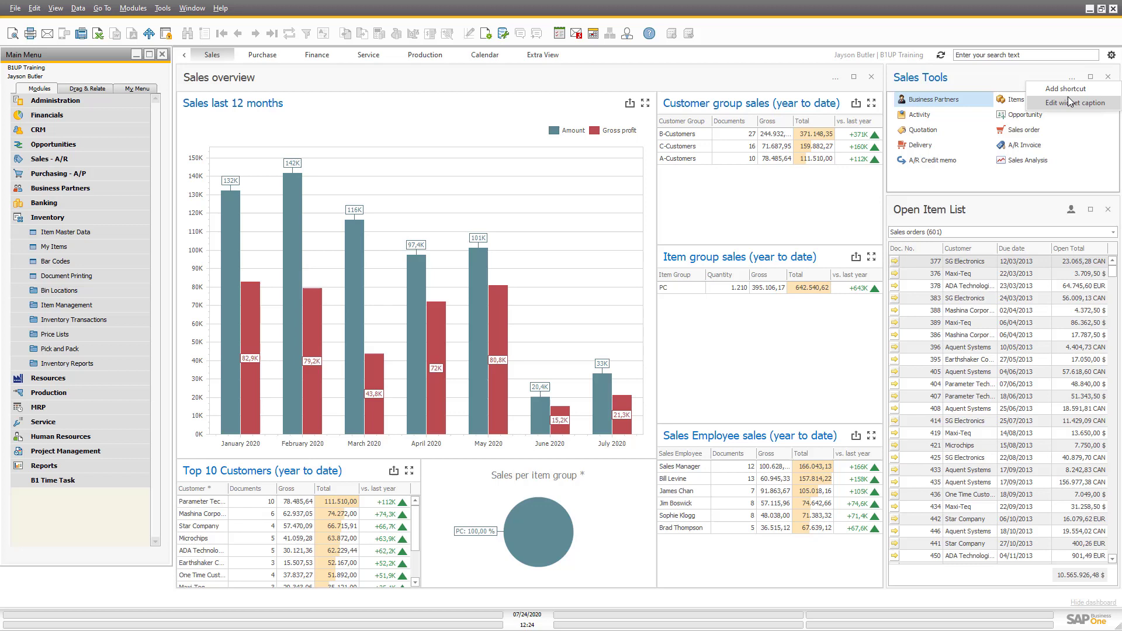
{"action": "left_click", "coordinate": [1044, 186]}
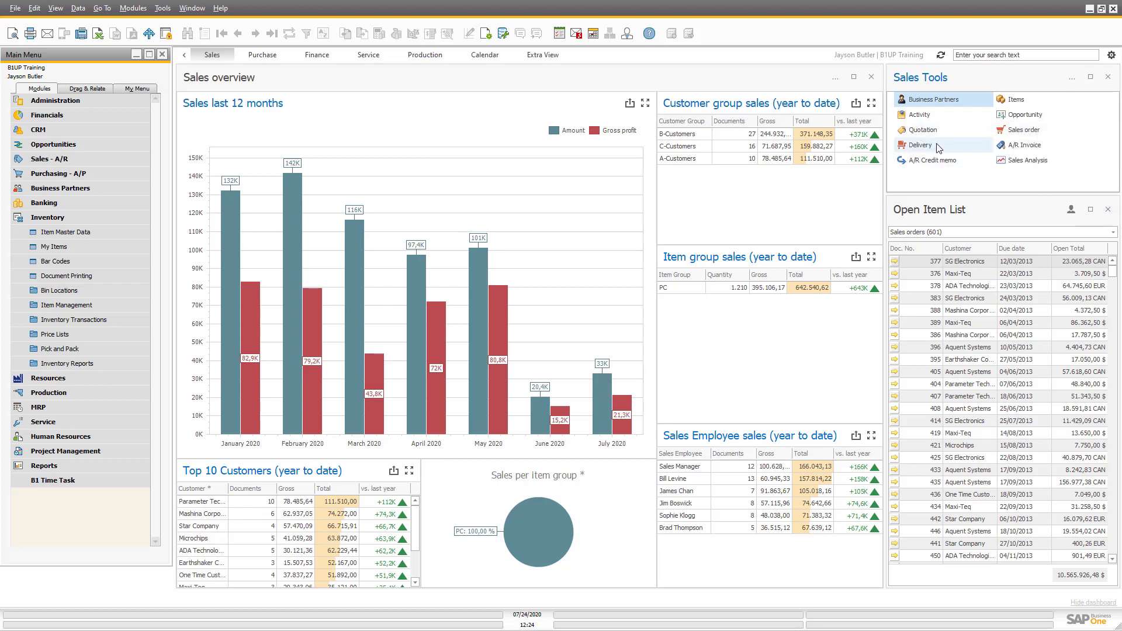
{"action": "left_click", "coordinate": [1071, 77]}
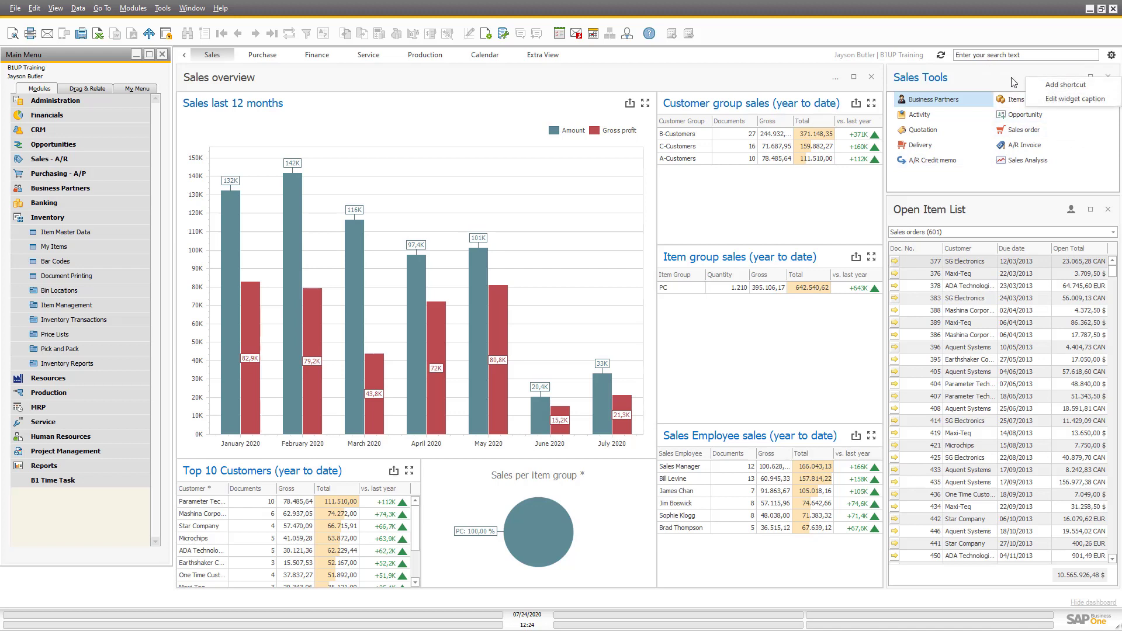
{"action": "left_click", "coordinate": [1071, 77]}
{"action": "left_click", "coordinate": [1071, 77]}
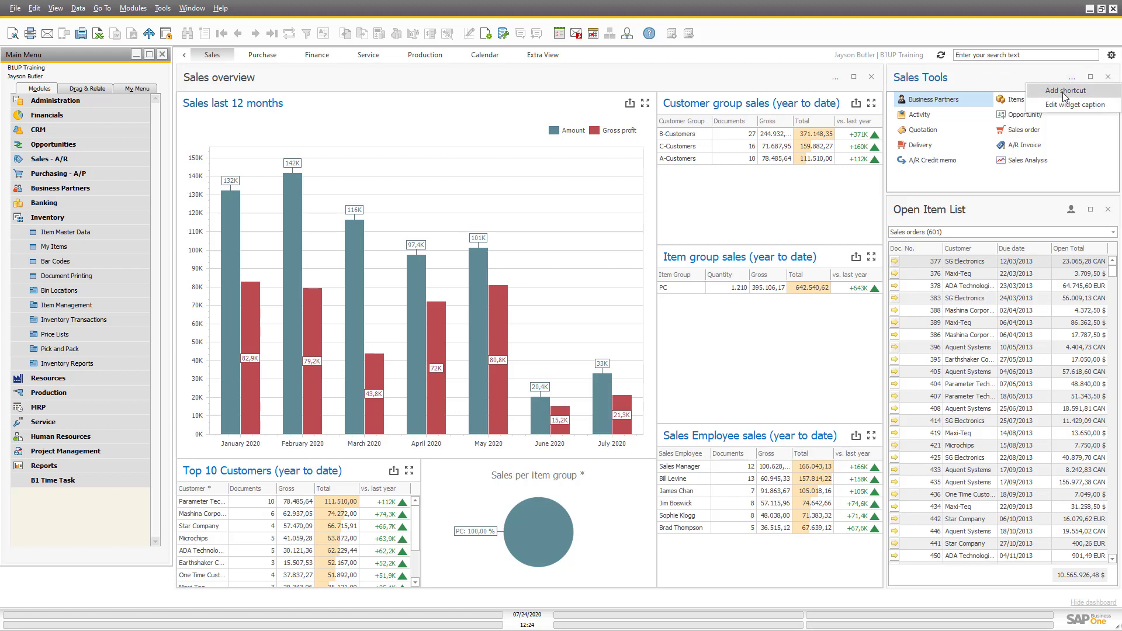
{"action": "left_click", "coordinate": [1063, 92]}
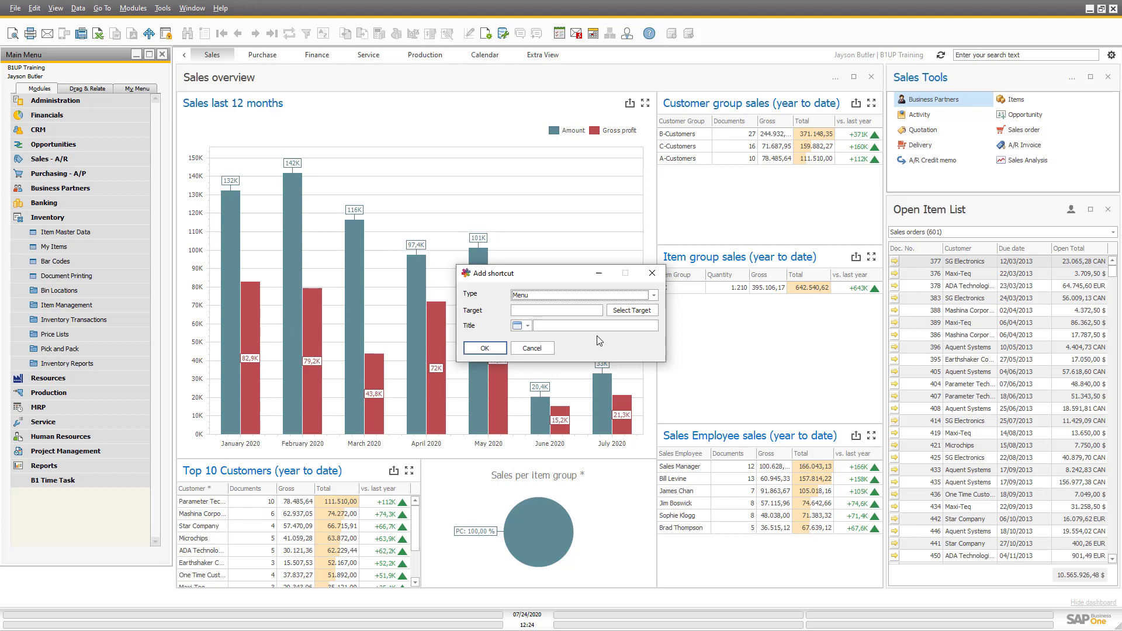
{"action": "left_click", "coordinate": [553, 296]}
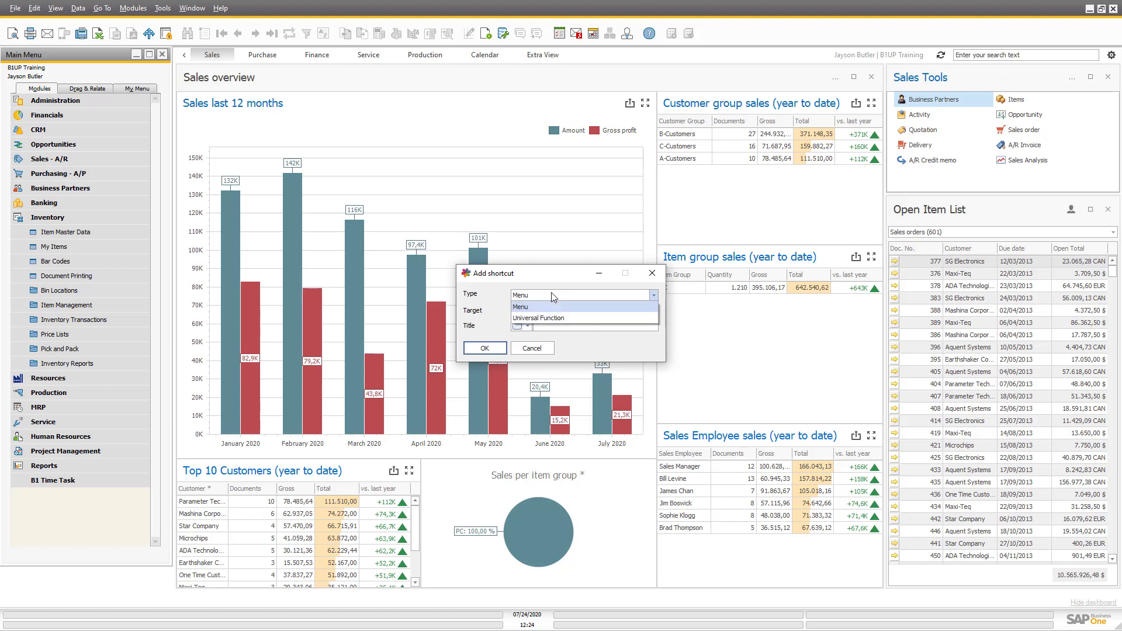
{"action": "left_click", "coordinate": [553, 297]}
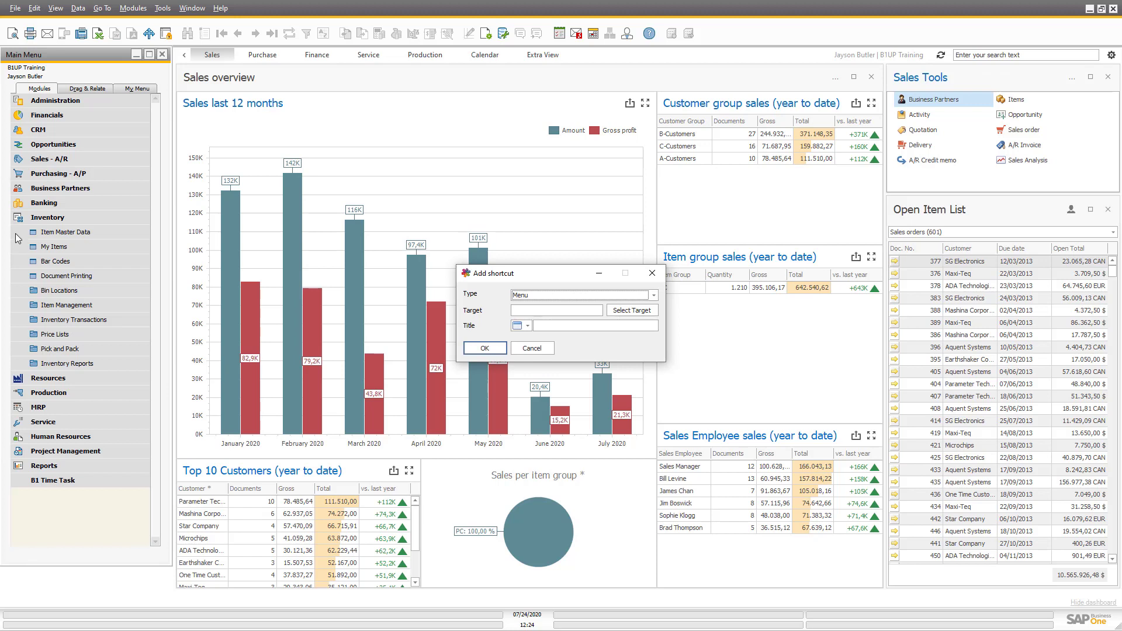
Step: Set the shortcut target to Sales - A/R > Return, which fills the title Return
{"action": "left_click", "coordinate": [556, 294]}
{"action": "left_click", "coordinate": [558, 295]}
{"action": "left_click", "coordinate": [631, 310]}
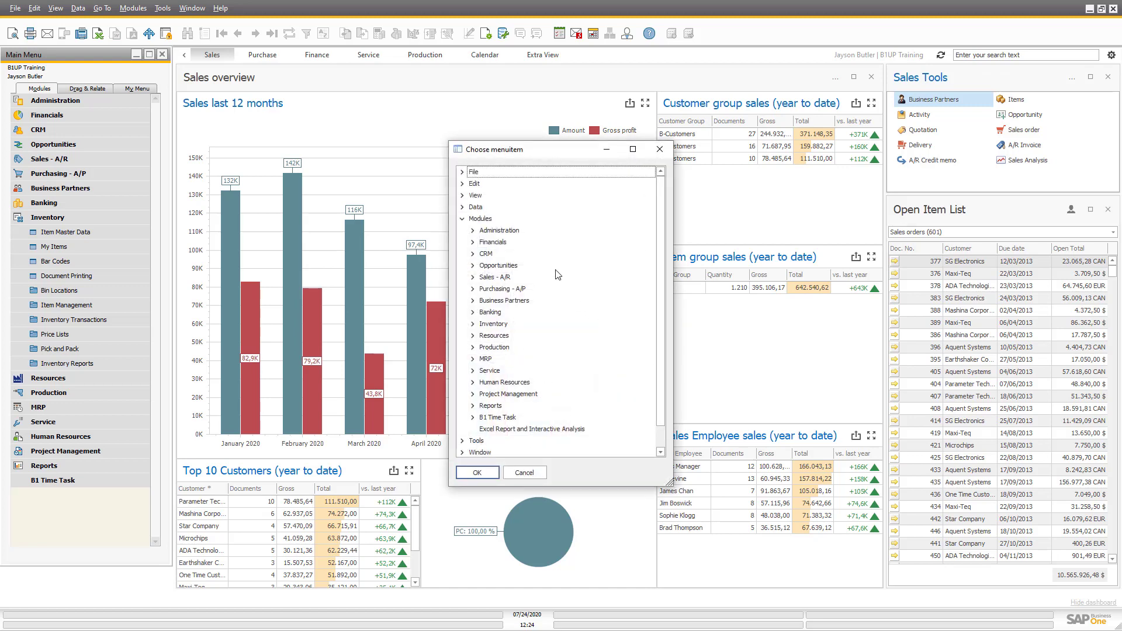
{"action": "left_click", "coordinate": [473, 277]}
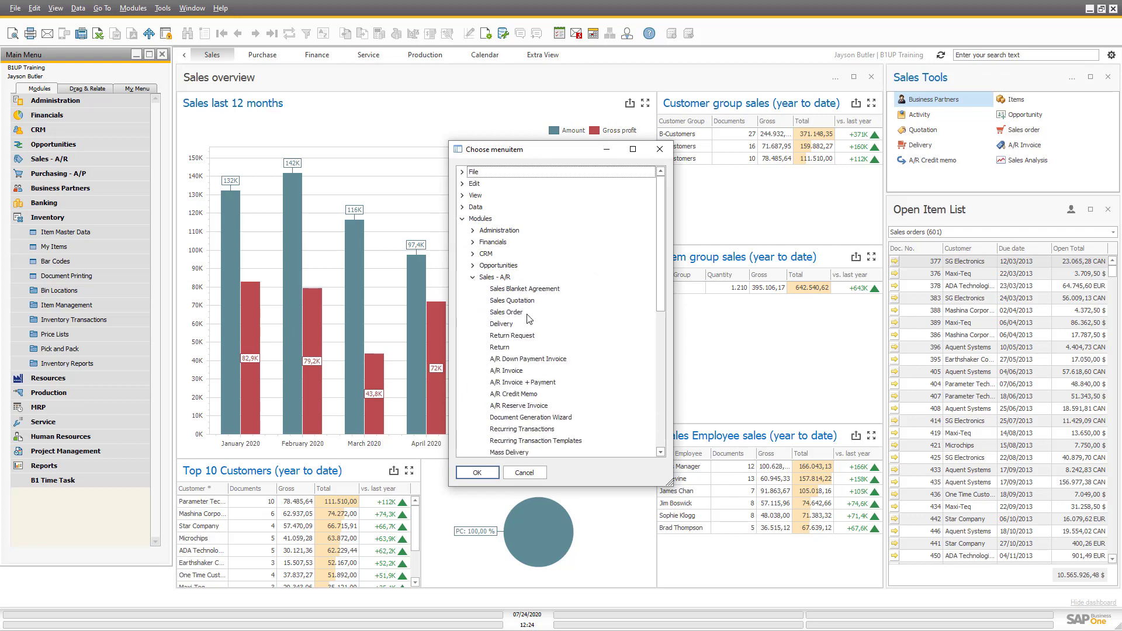
{"action": "left_click", "coordinate": [504, 348]}
{"action": "left_click", "coordinate": [470, 471]}
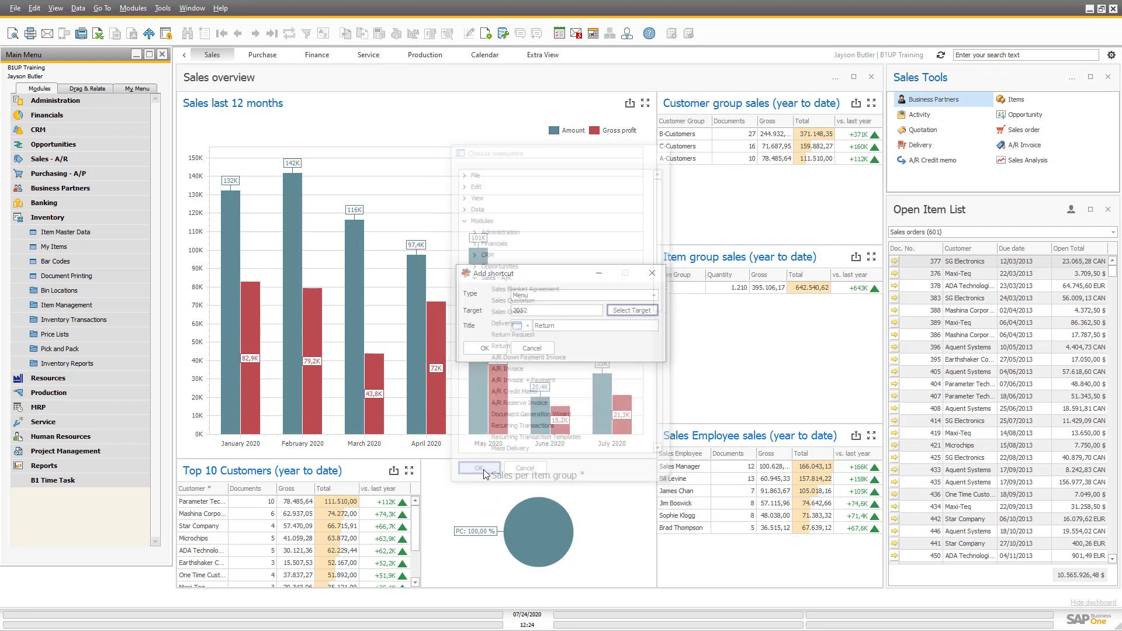
Step: Browse the Title icon list and pick an icon for the Return shortcut
{"action": "left_click", "coordinate": [528, 327]}
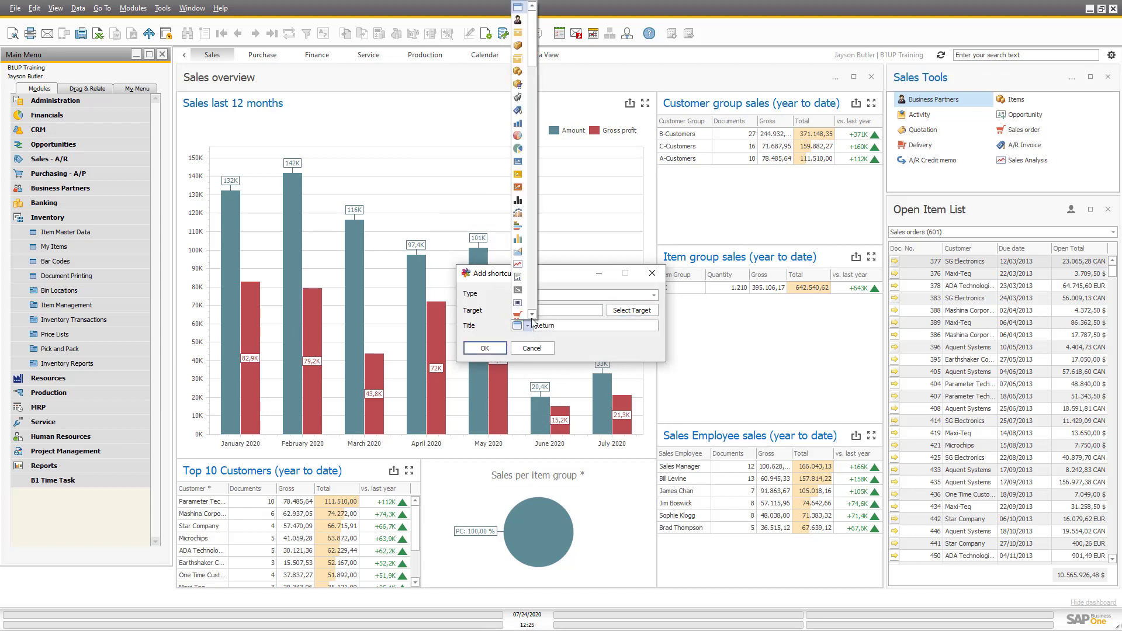
{"action": "left_click", "coordinate": [532, 315]}
{"action": "left_click", "coordinate": [533, 314]}
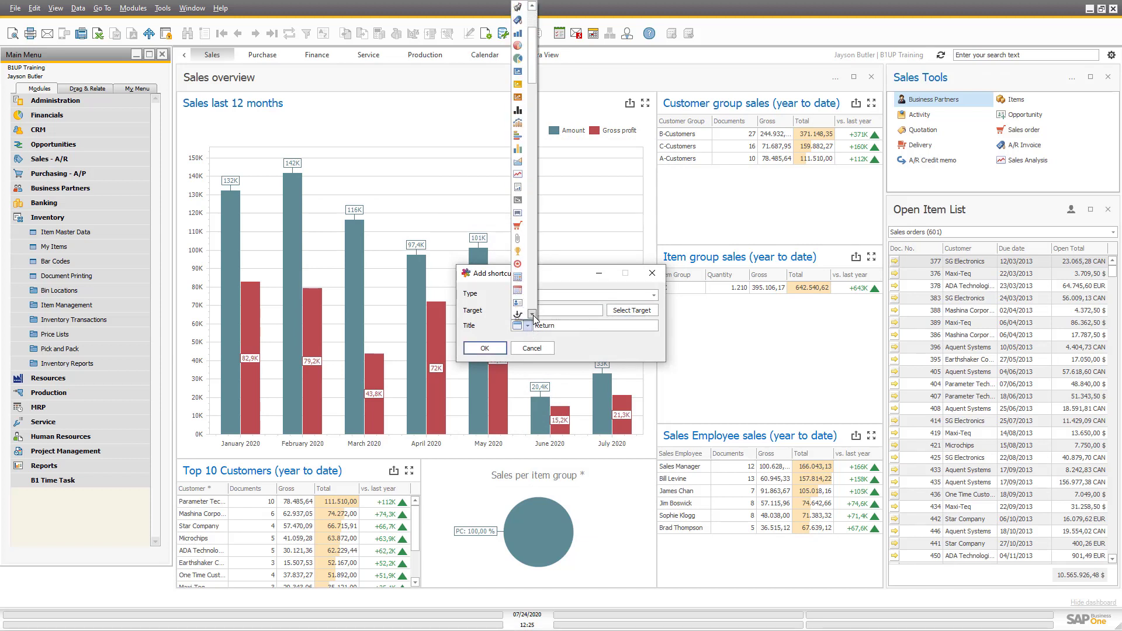
{"action": "left_click", "coordinate": [533, 315]}
{"action": "left_click", "coordinate": [532, 315]}
{"action": "left_click", "coordinate": [531, 316]}
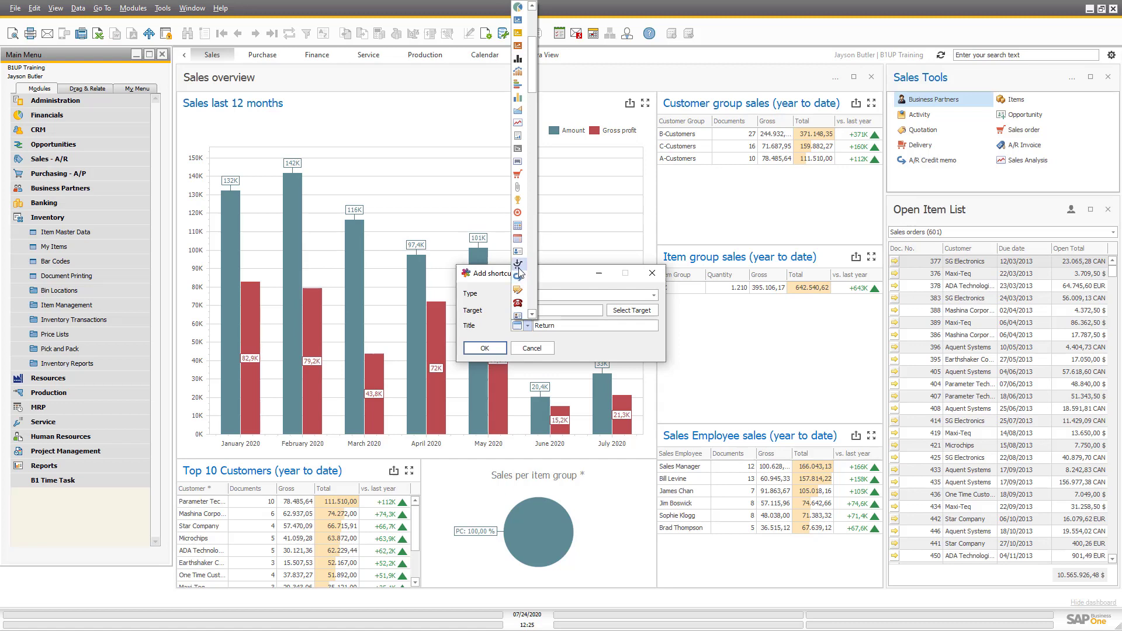
{"action": "left_click", "coordinate": [533, 315]}
{"action": "left_click", "coordinate": [533, 315]}
{"action": "left_click", "coordinate": [533, 315]}
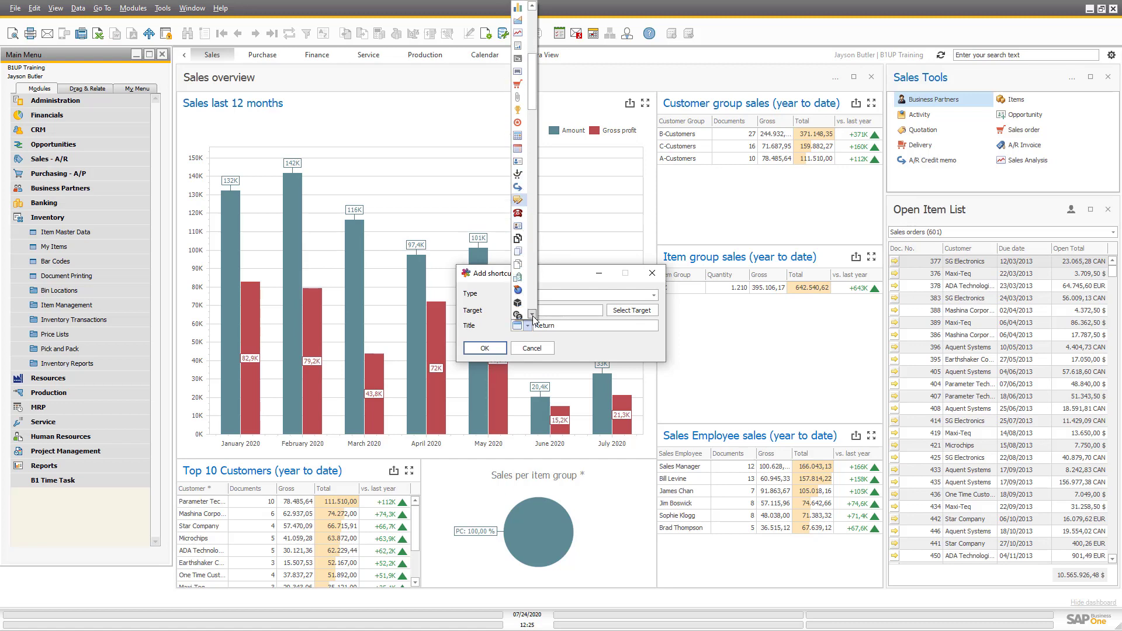
{"action": "left_click", "coordinate": [532, 314]}
{"action": "left_click", "coordinate": [533, 315]}
{"action": "left_click", "coordinate": [533, 315]}
{"action": "left_click", "coordinate": [533, 315]}
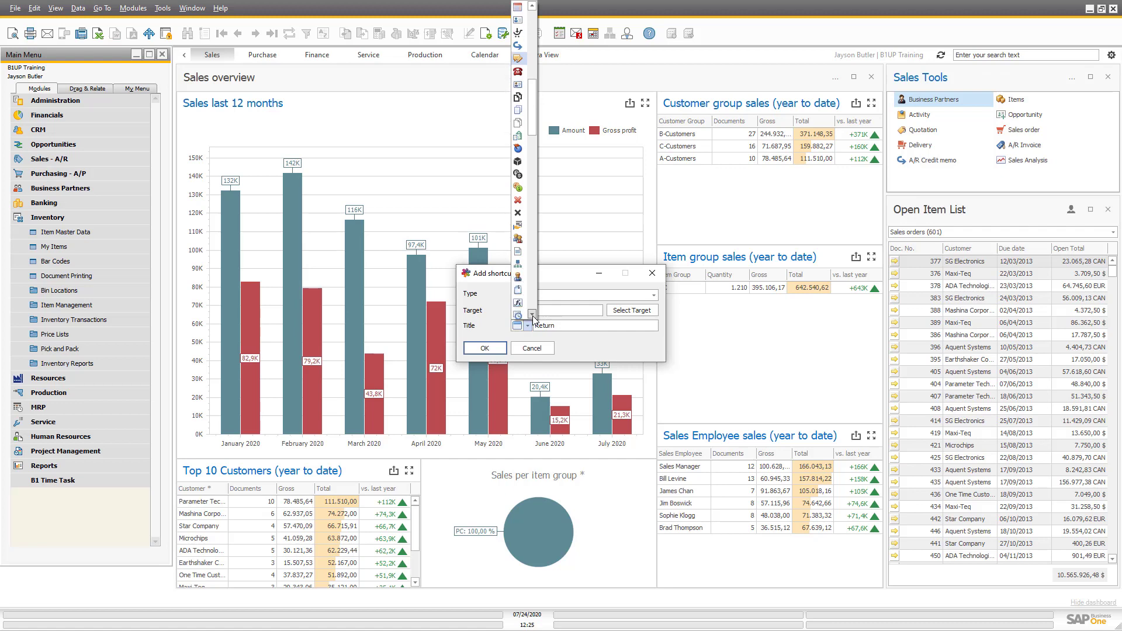
{"action": "left_click", "coordinate": [533, 315]}
{"action": "left_click", "coordinate": [533, 315]}
{"action": "left_click", "coordinate": [533, 314]}
{"action": "left_click", "coordinate": [533, 315]}
{"action": "left_click", "coordinate": [533, 315]}
{"action": "left_click", "coordinate": [532, 315]}
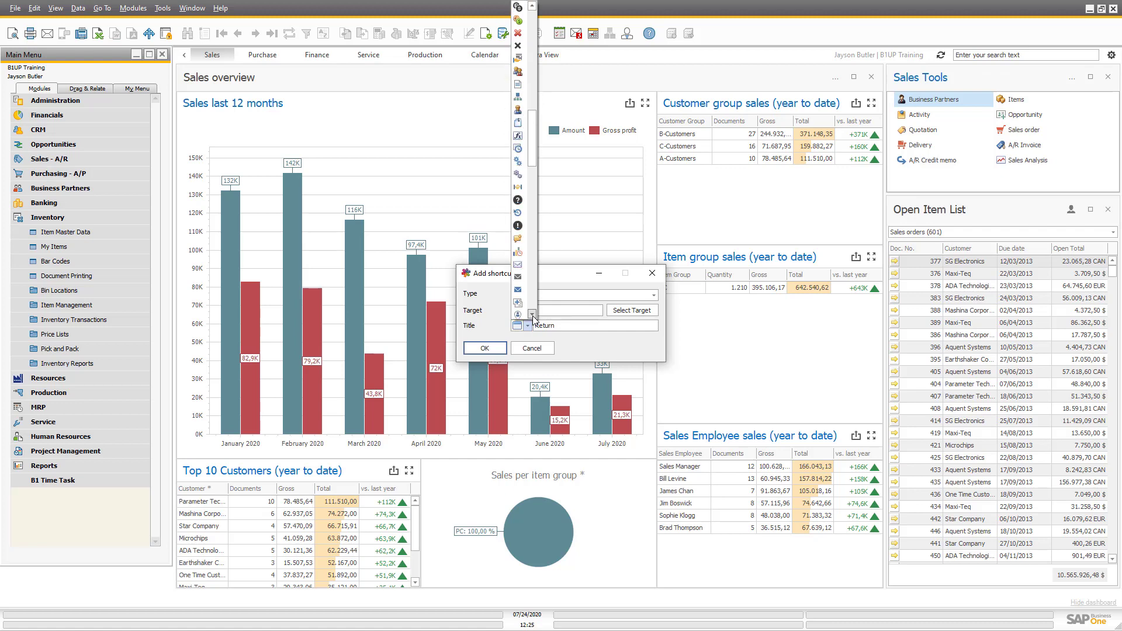
{"action": "left_click", "coordinate": [533, 315]}
{"action": "left_click", "coordinate": [533, 315]}
{"action": "left_click", "coordinate": [532, 315]}
{"action": "left_click", "coordinate": [533, 315]}
{"action": "left_click", "coordinate": [533, 315]}
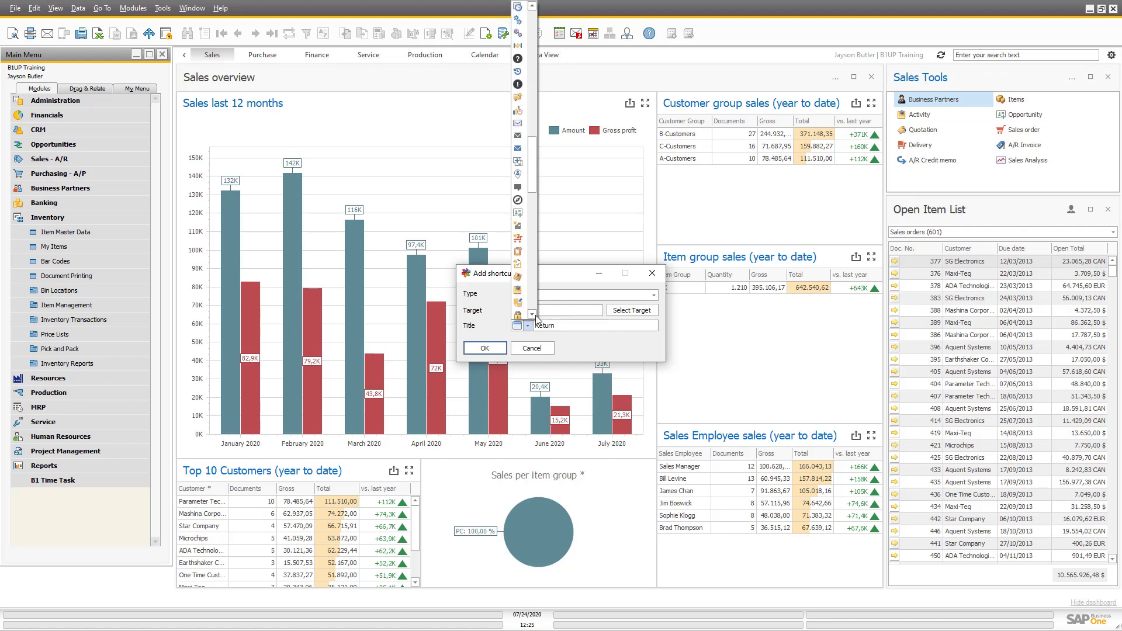
{"action": "left_click", "coordinate": [533, 315]}
{"action": "left_click", "coordinate": [533, 315]}
{"action": "left_click", "coordinate": [533, 315]}
{"action": "left_click", "coordinate": [533, 315]}
{"action": "left_click", "coordinate": [533, 315]}
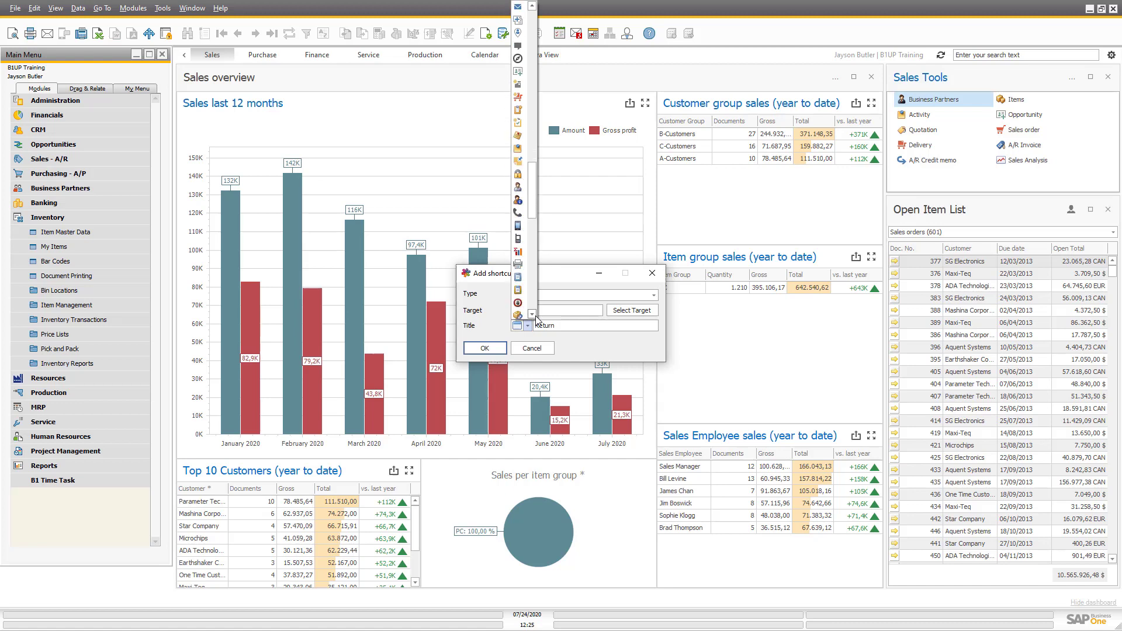
{"action": "scroll", "coordinate": [531, 214], "scroll_direction": "down", "scroll_amount": 3}
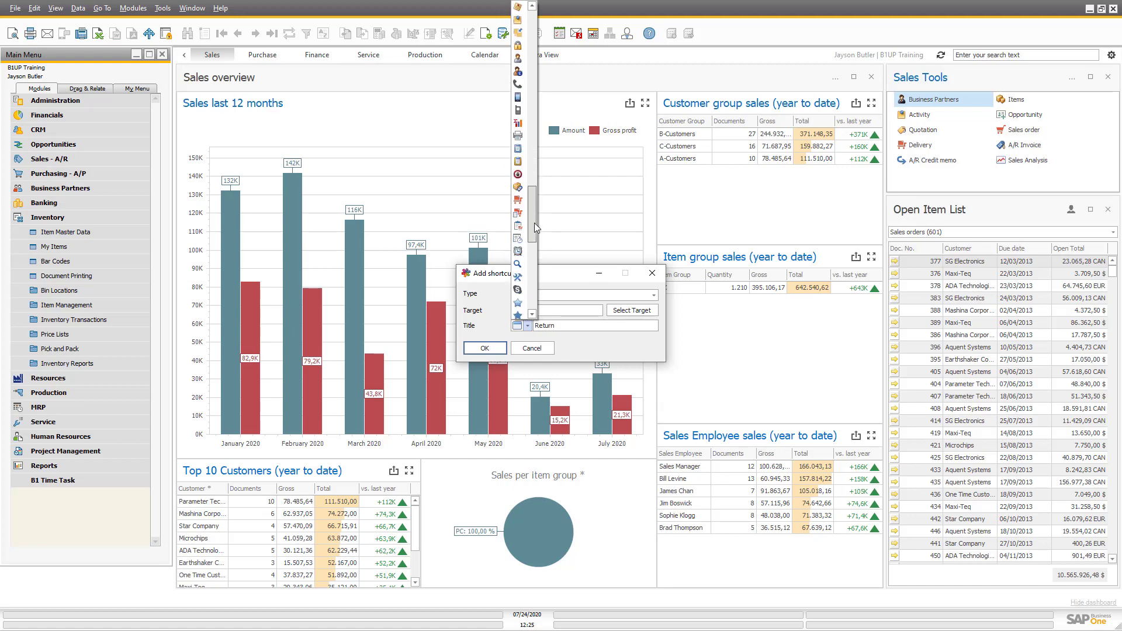
{"action": "scroll", "coordinate": [531, 218], "scroll_direction": "down", "scroll_amount": 5}
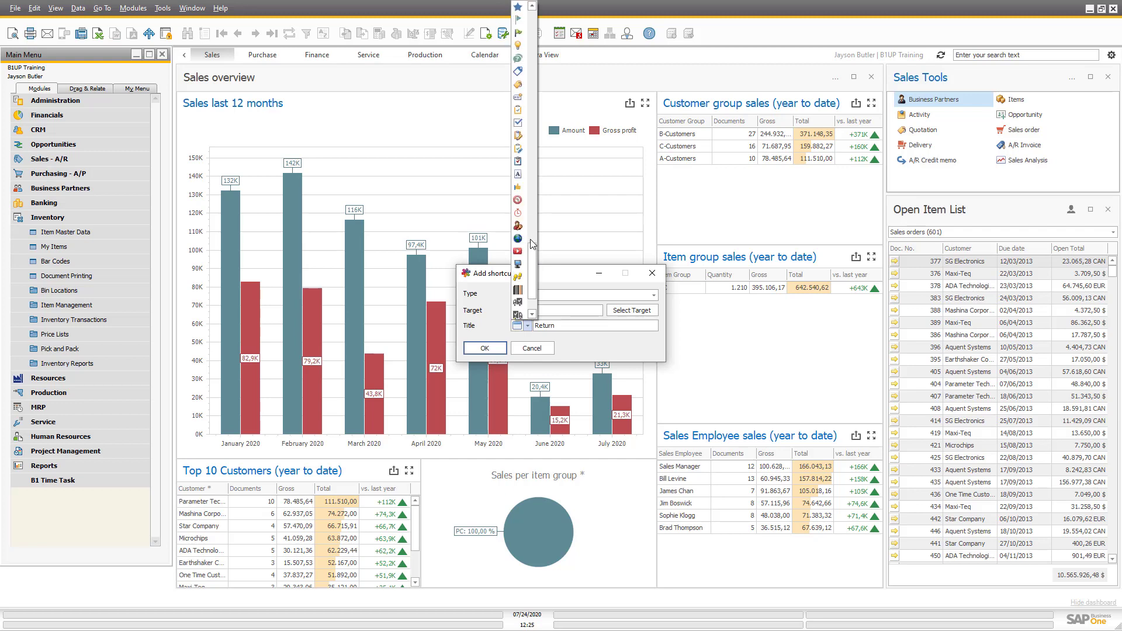
{"action": "scroll", "coordinate": [529, 266], "scroll_direction": "up", "scroll_amount": 3}
{"action": "scroll", "coordinate": [529, 266], "scroll_direction": "down", "scroll_amount": 4}
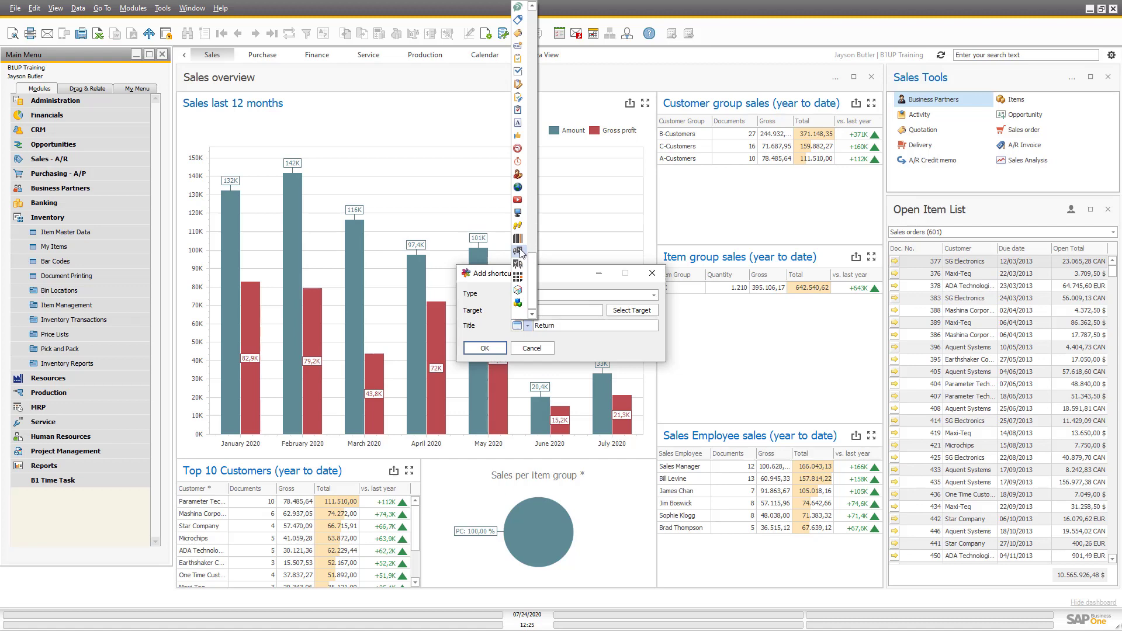
{"action": "left_click", "coordinate": [519, 251]}
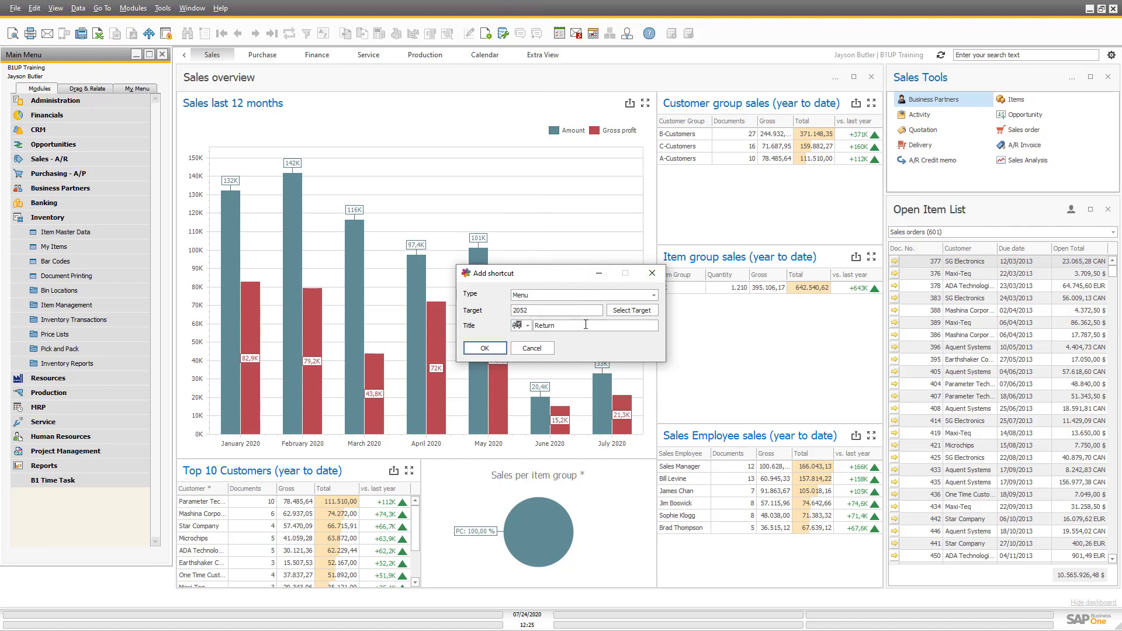
Step: Add the Return shortcut to Sales Tools and try it out
{"action": "left_click", "coordinate": [484, 348]}
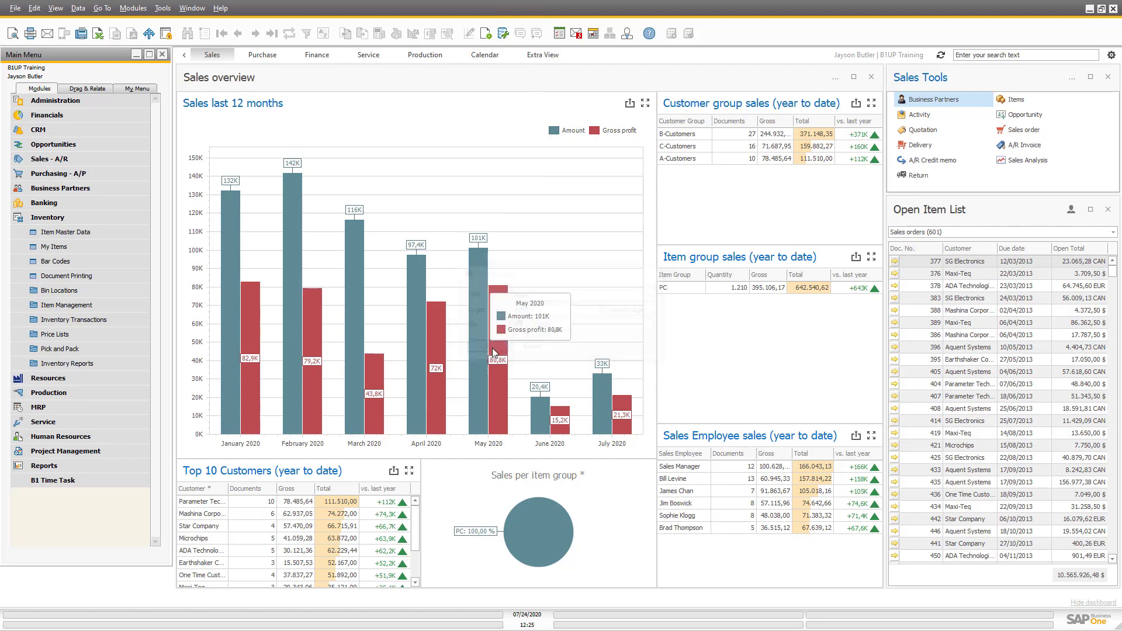
{"action": "left_click", "coordinate": [918, 177]}
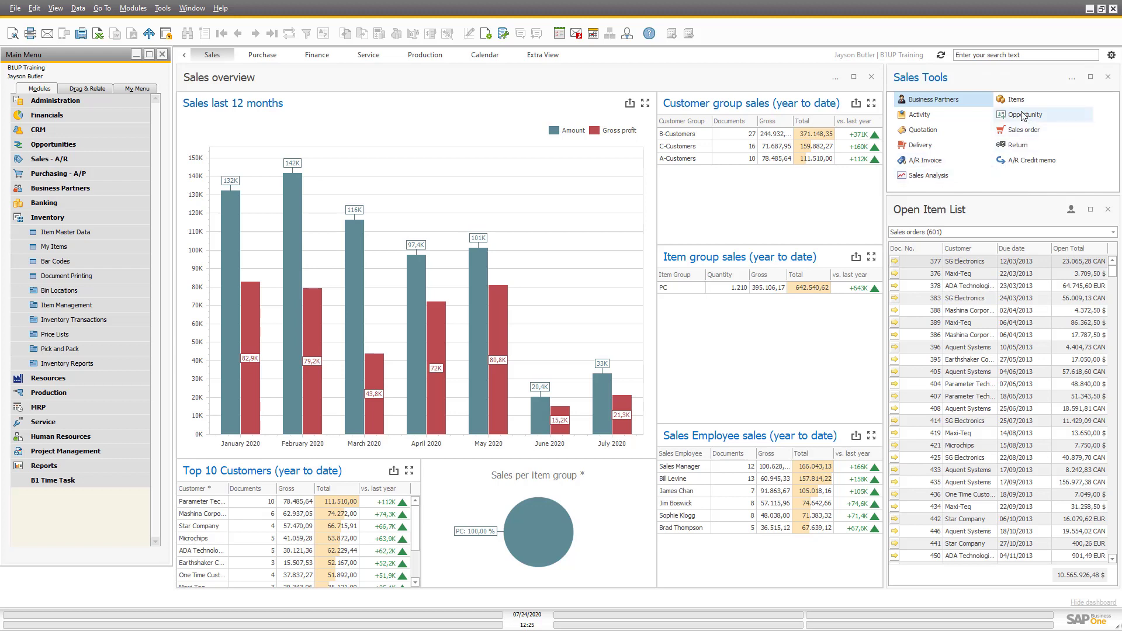
Step: Start another Sales Tools shortcut with its type set to Menu
{"action": "left_click", "coordinate": [1072, 78]}
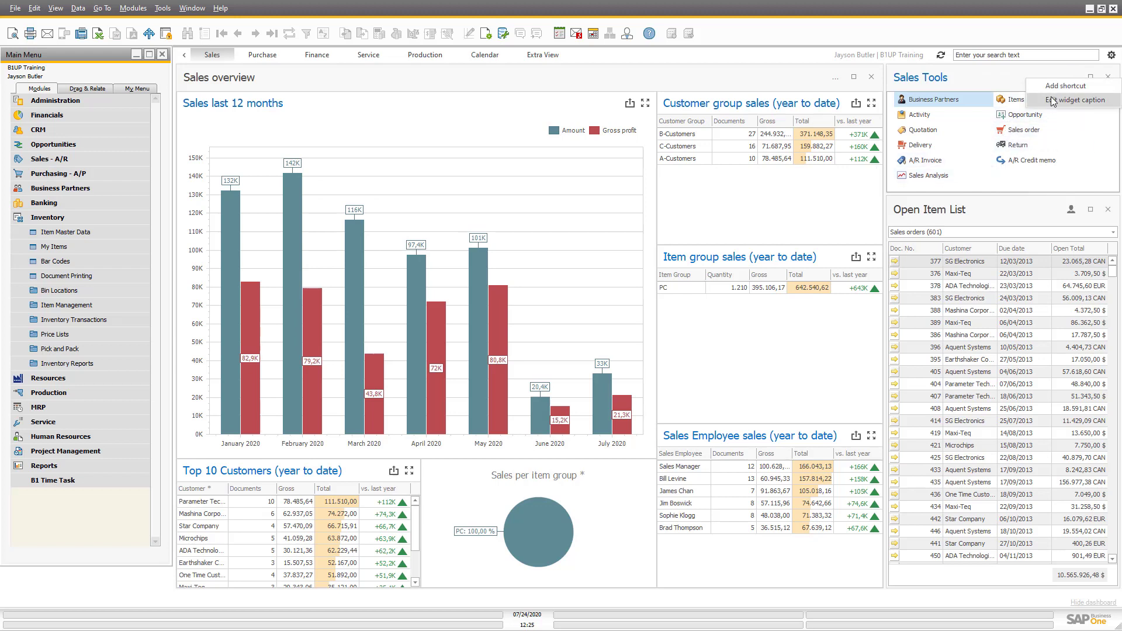
{"action": "left_click", "coordinate": [1055, 88]}
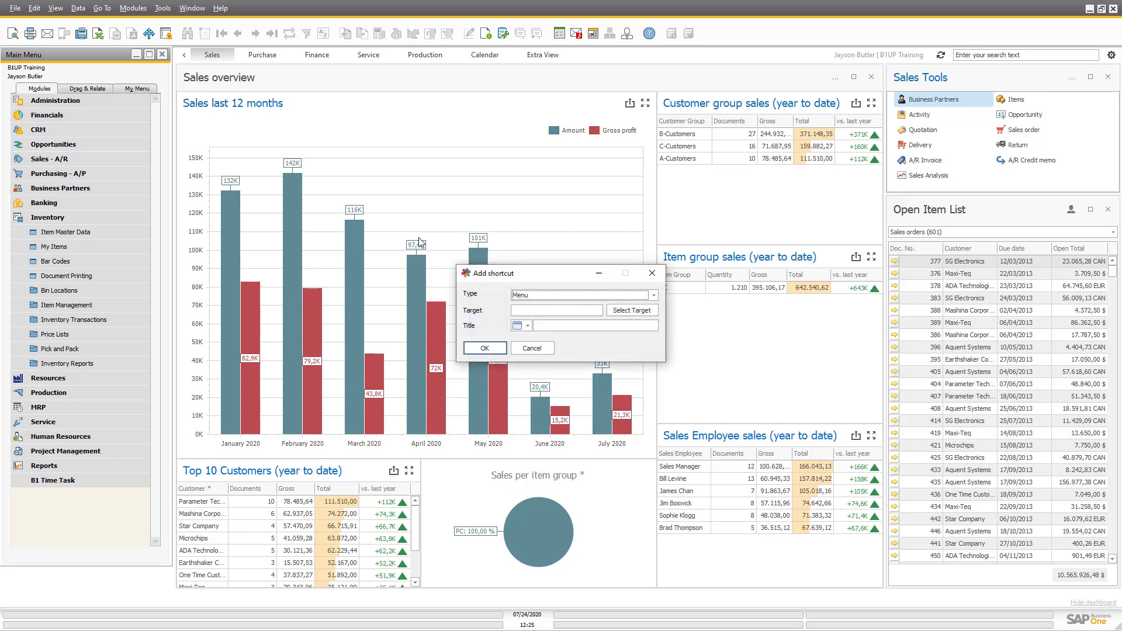
{"action": "left_click", "coordinate": [529, 296]}
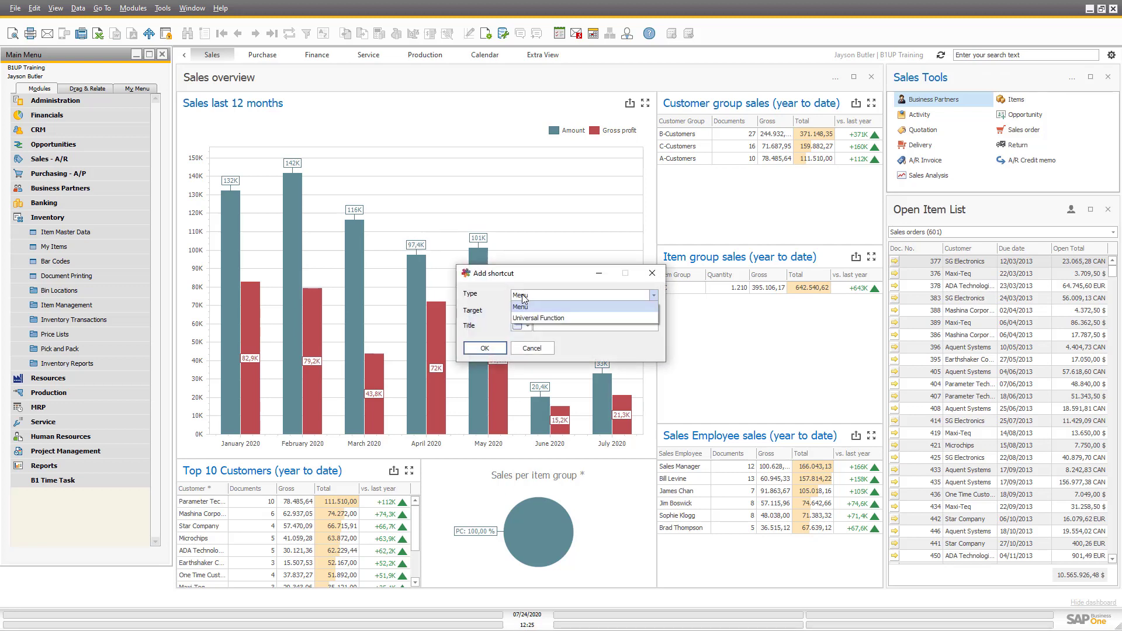
{"action": "left_click", "coordinate": [519, 307]}
Step: Browse the Modules and Tools menu branches, then cancel without choosing a target
{"action": "left_click", "coordinate": [631, 311]}
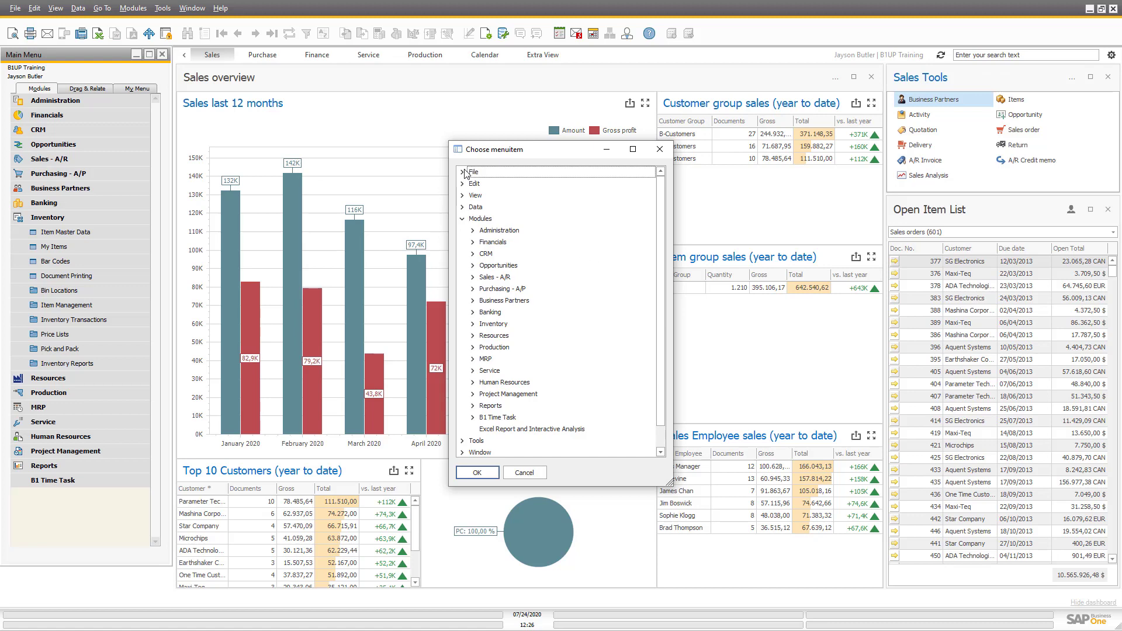
{"action": "scroll", "coordinate": [465, 211], "scroll_direction": "down", "scroll_amount": 1}
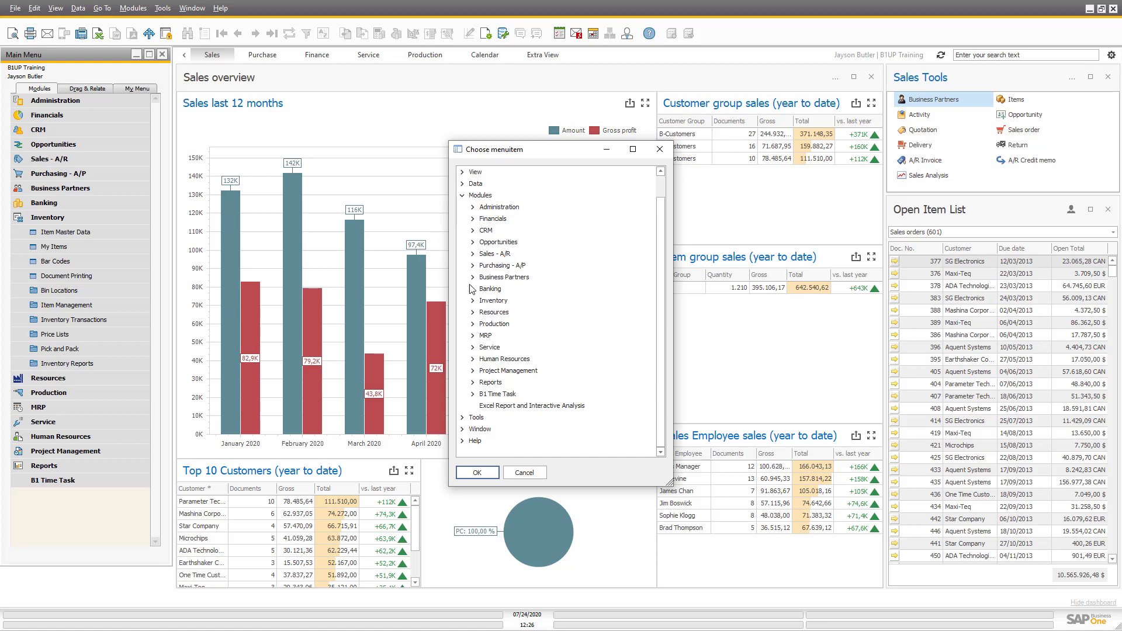
{"action": "left_click", "coordinate": [462, 197]}
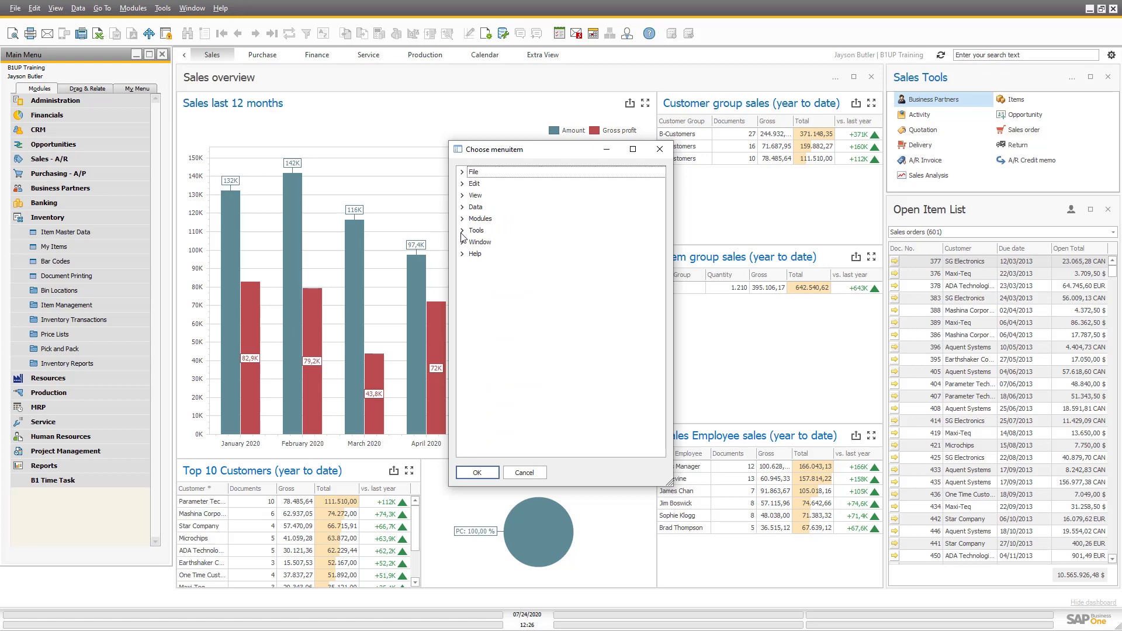
{"action": "left_click", "coordinate": [461, 232]}
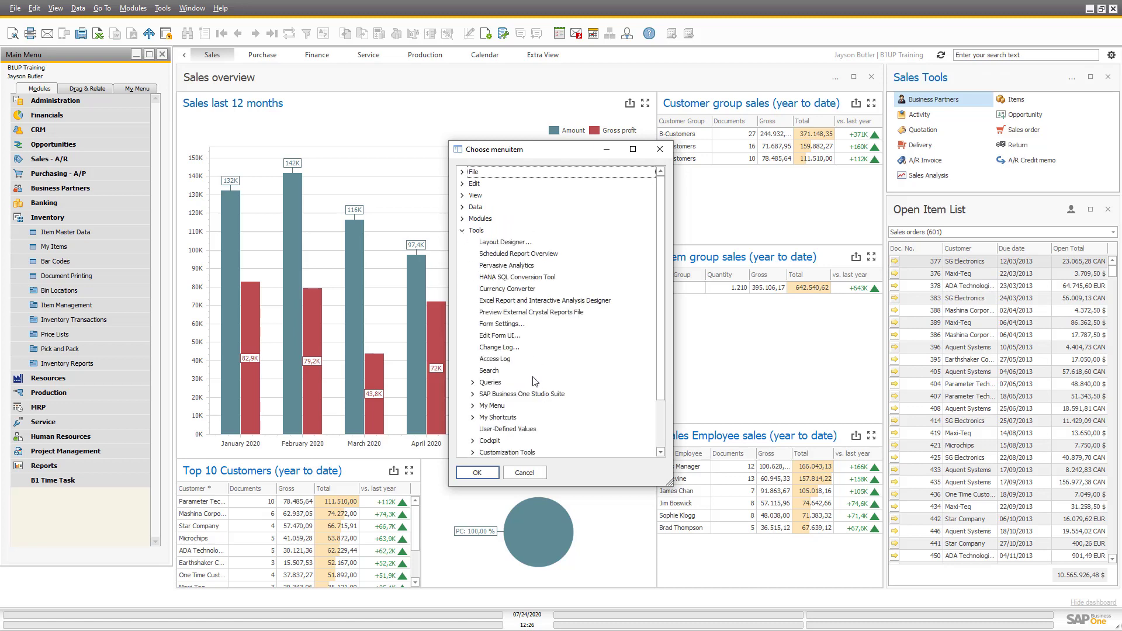
{"action": "scroll", "coordinate": [533, 395], "scroll_direction": "down", "scroll_amount": 2}
{"action": "scroll", "coordinate": [533, 391], "scroll_direction": "up", "scroll_amount": 2}
{"action": "left_click", "coordinate": [462, 230]}
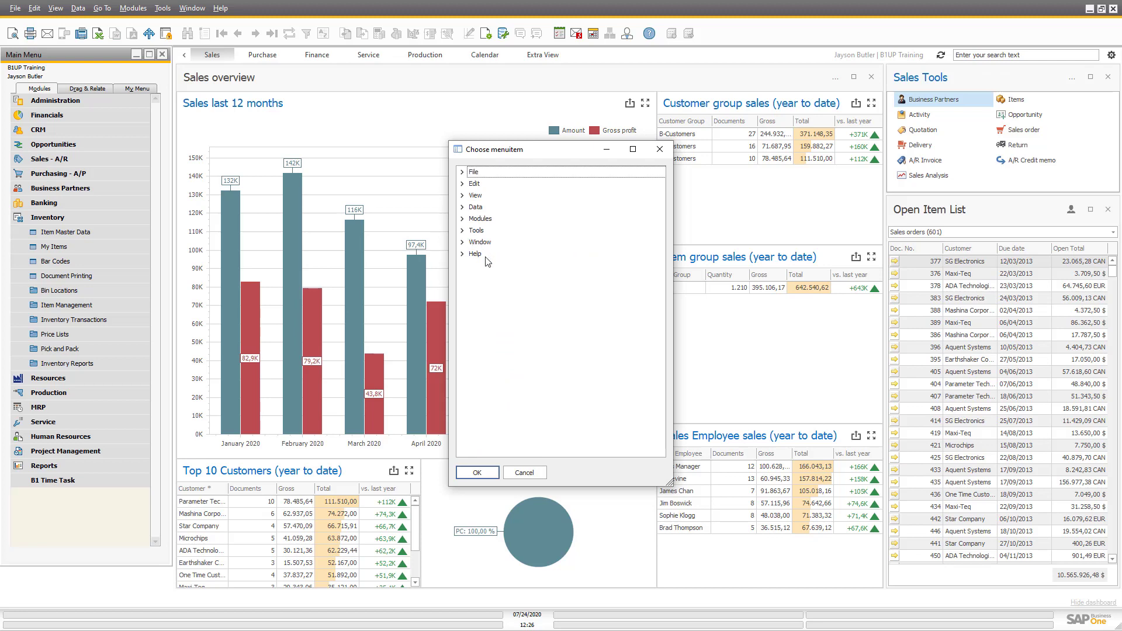
{"action": "left_click", "coordinate": [524, 475]}
Step: Switch the shortcut type to Universal Function and select UF-038 My Items, sorted by Name
{"action": "left_click", "coordinate": [541, 296]}
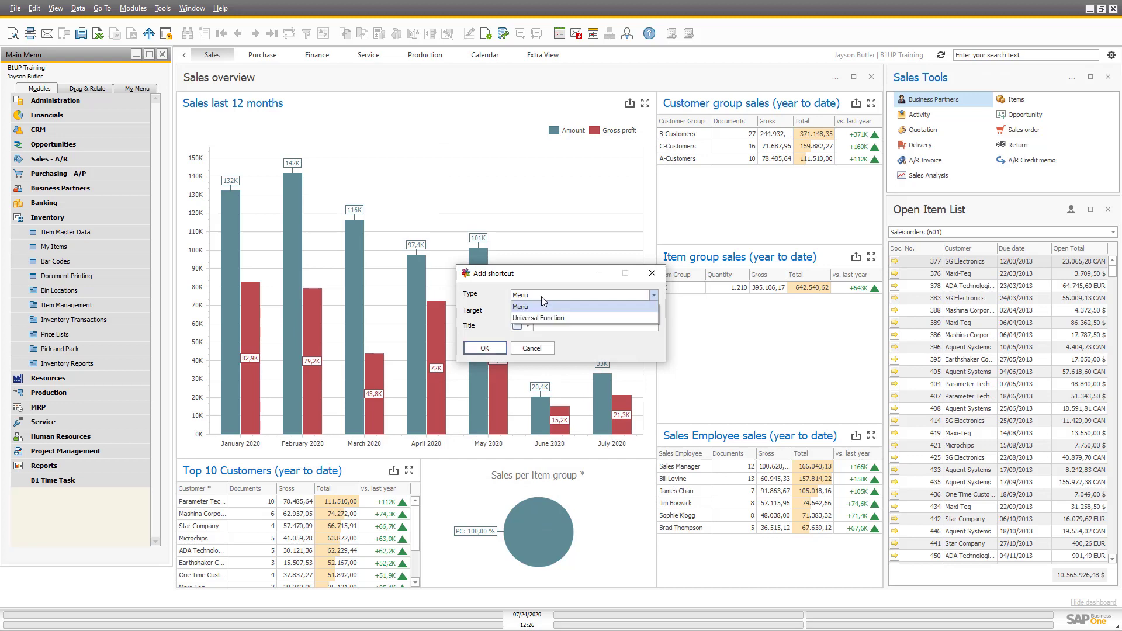
{"action": "left_click", "coordinate": [552, 325]}
{"action": "left_click", "coordinate": [628, 312]}
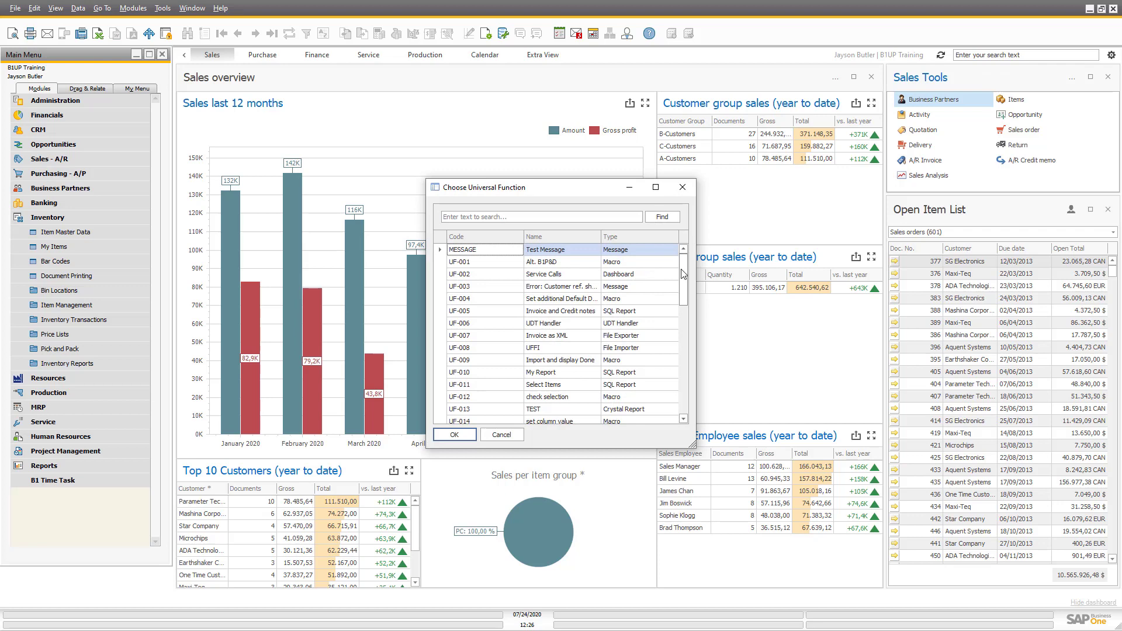
{"action": "left_click_drag", "start_coordinate": [682, 274], "coordinate": [659, 405]}
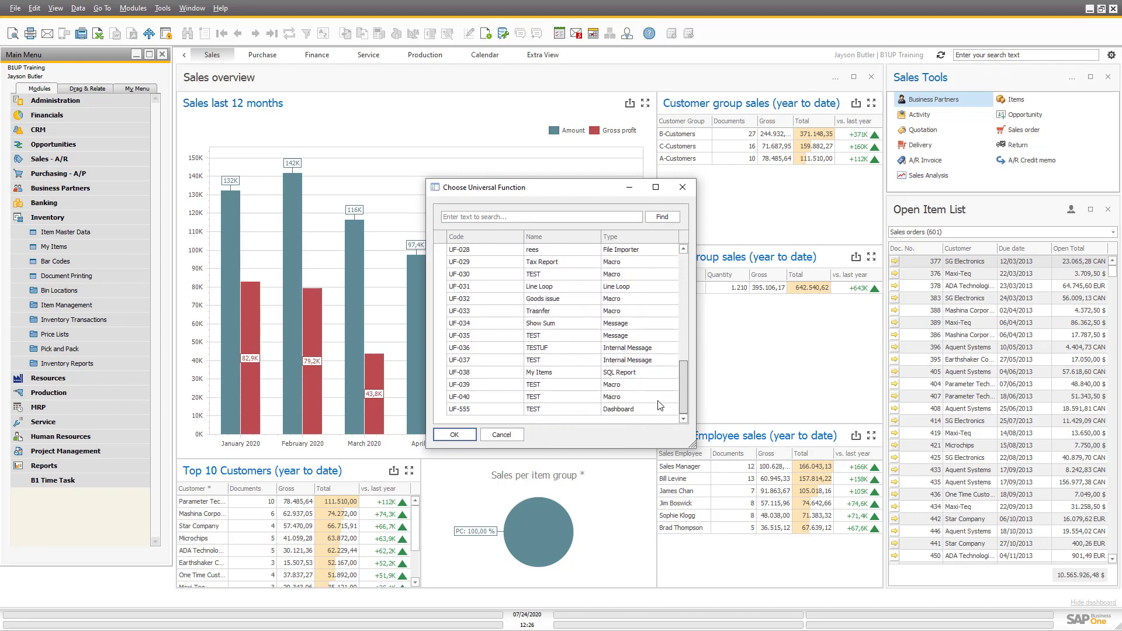
{"action": "scroll", "coordinate": [554, 365], "scroll_direction": "up", "scroll_amount": 2}
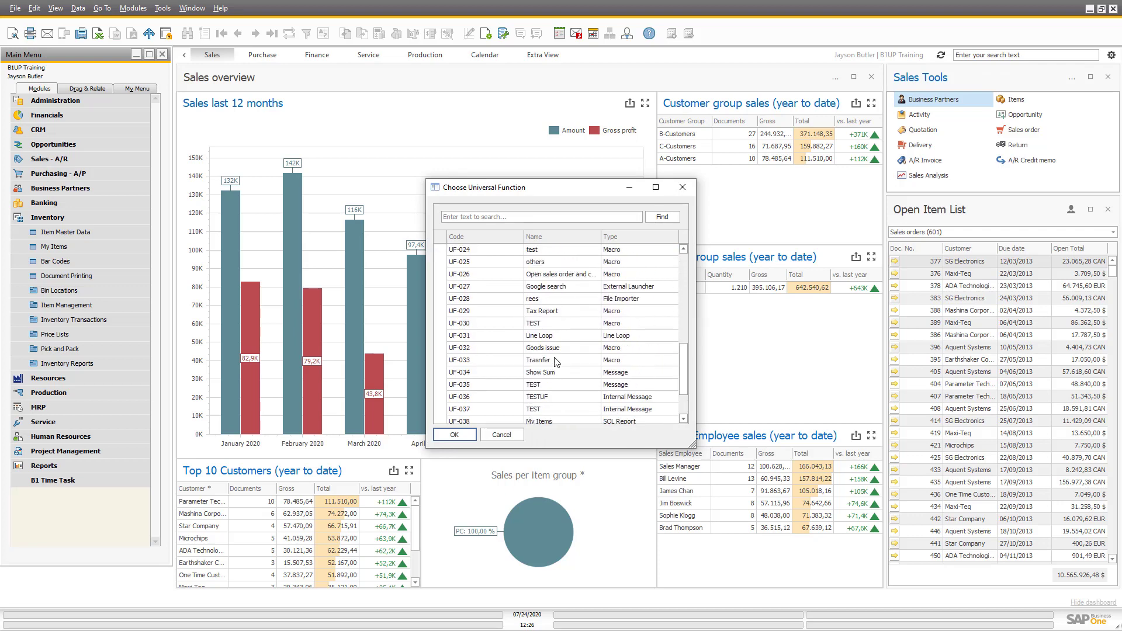
{"action": "scroll", "coordinate": [578, 370], "scroll_direction": "up", "scroll_amount": 4}
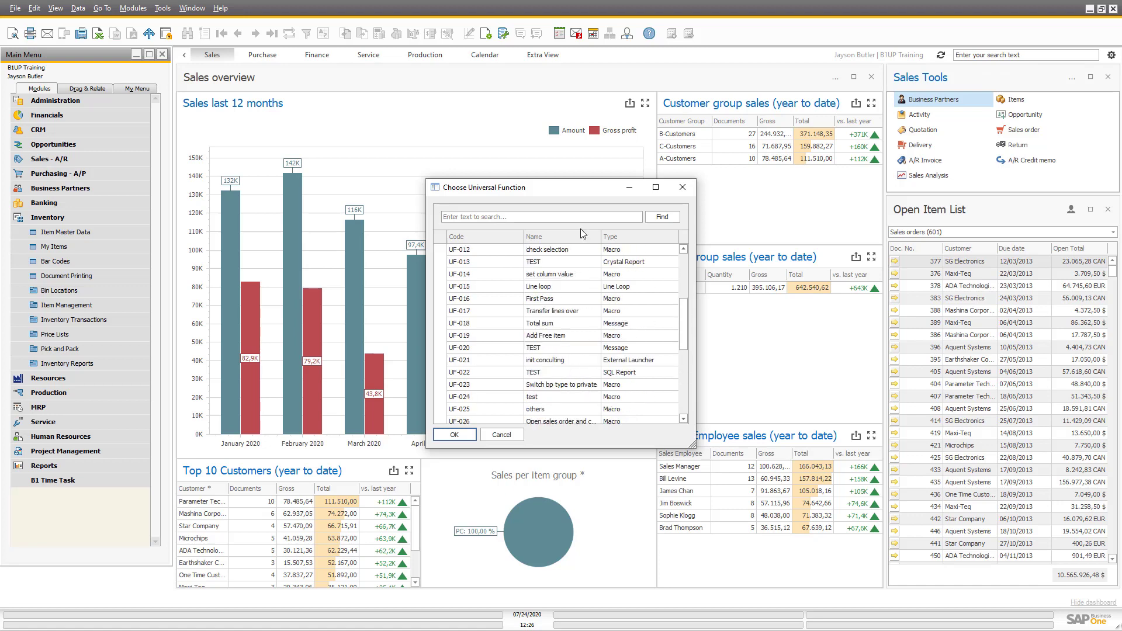
{"action": "left_click", "coordinate": [564, 237]}
{"action": "scroll", "coordinate": [575, 336], "scroll_direction": "up", "scroll_amount": 5}
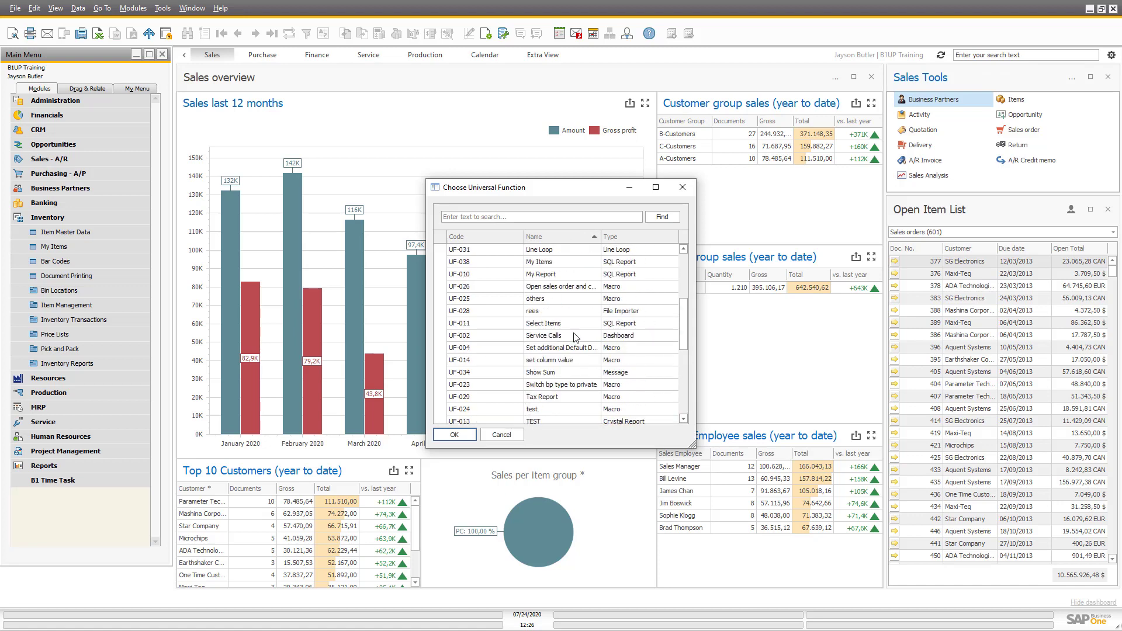
{"action": "left_click", "coordinate": [549, 264]}
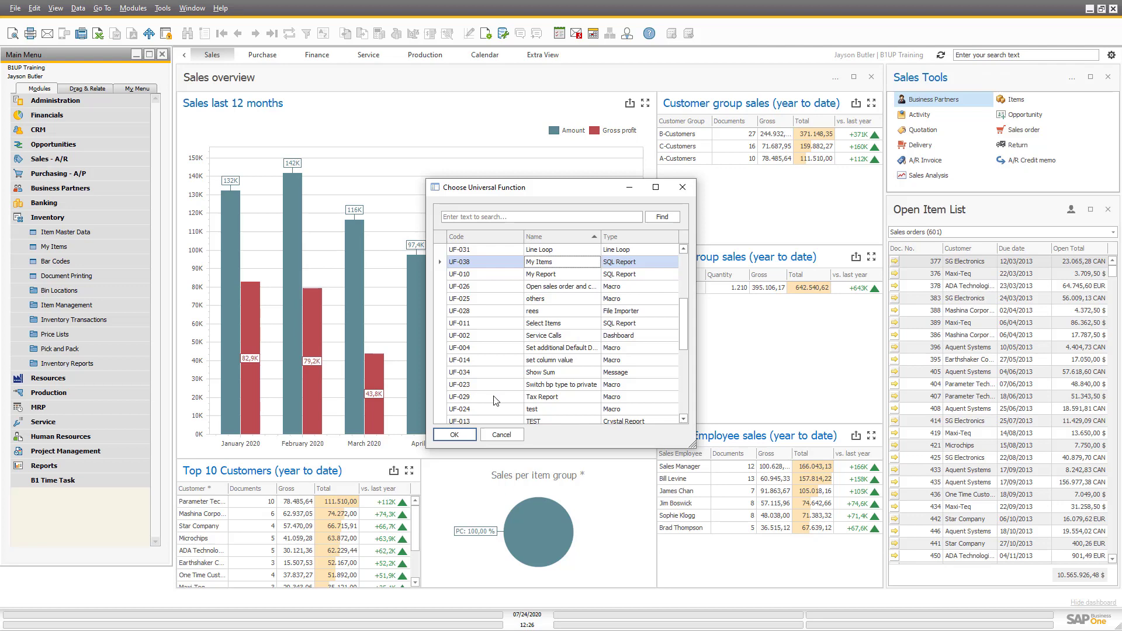
Step: Confirm UF-038 My Items as target, choose an icon, and save the shortcut
{"action": "left_click", "coordinate": [463, 431]}
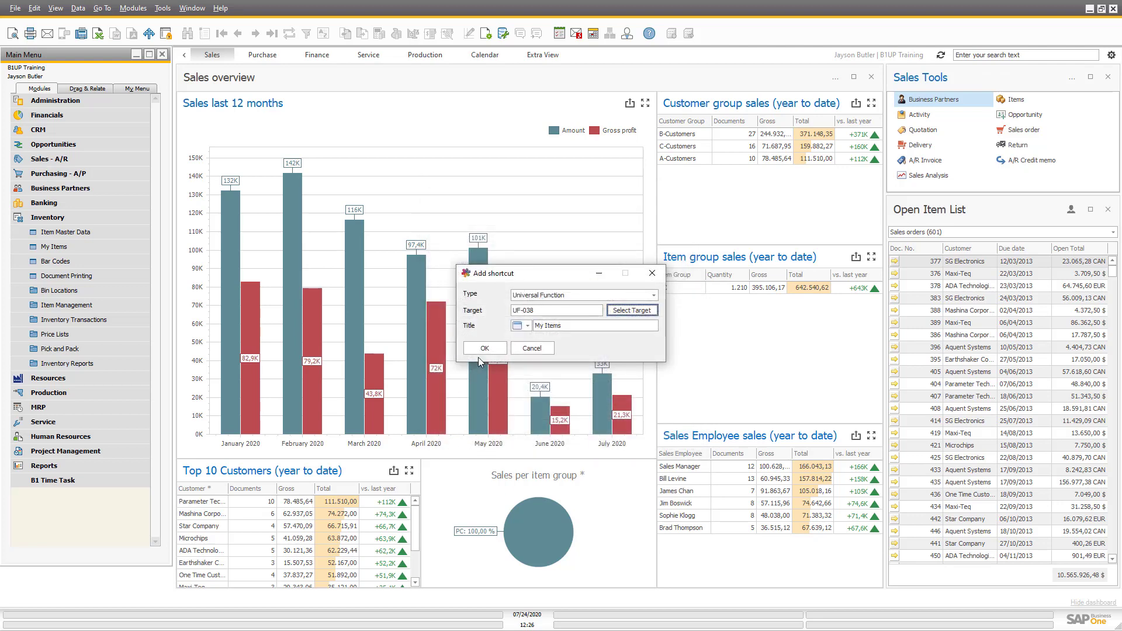
{"action": "left_click", "coordinate": [526, 325]}
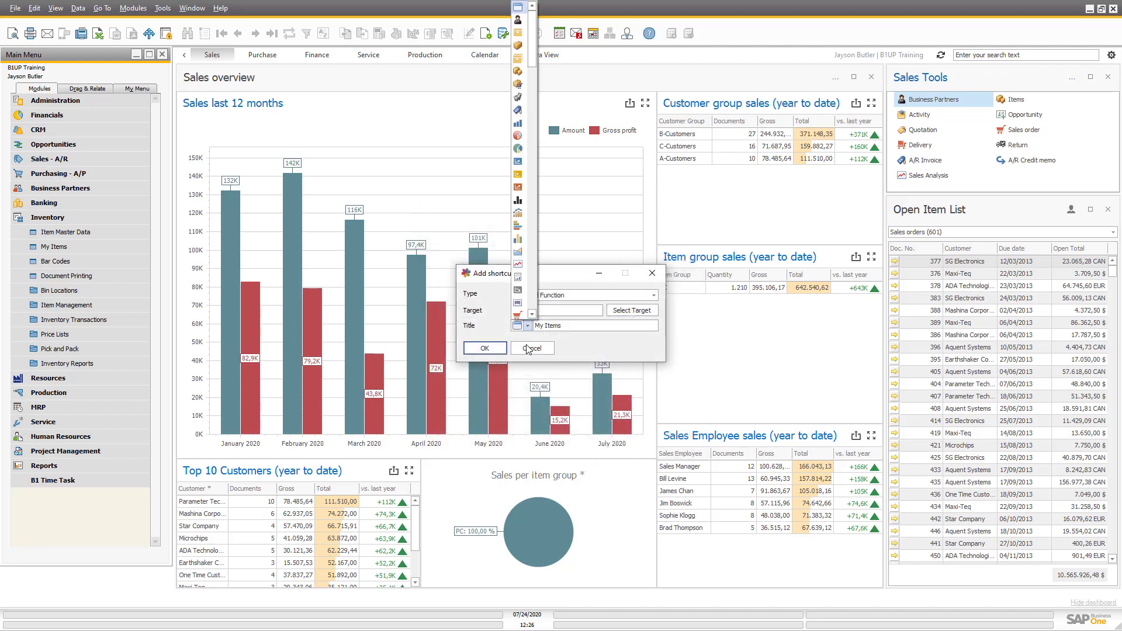
{"action": "scroll", "coordinate": [524, 236], "scroll_direction": "down", "scroll_amount": 5}
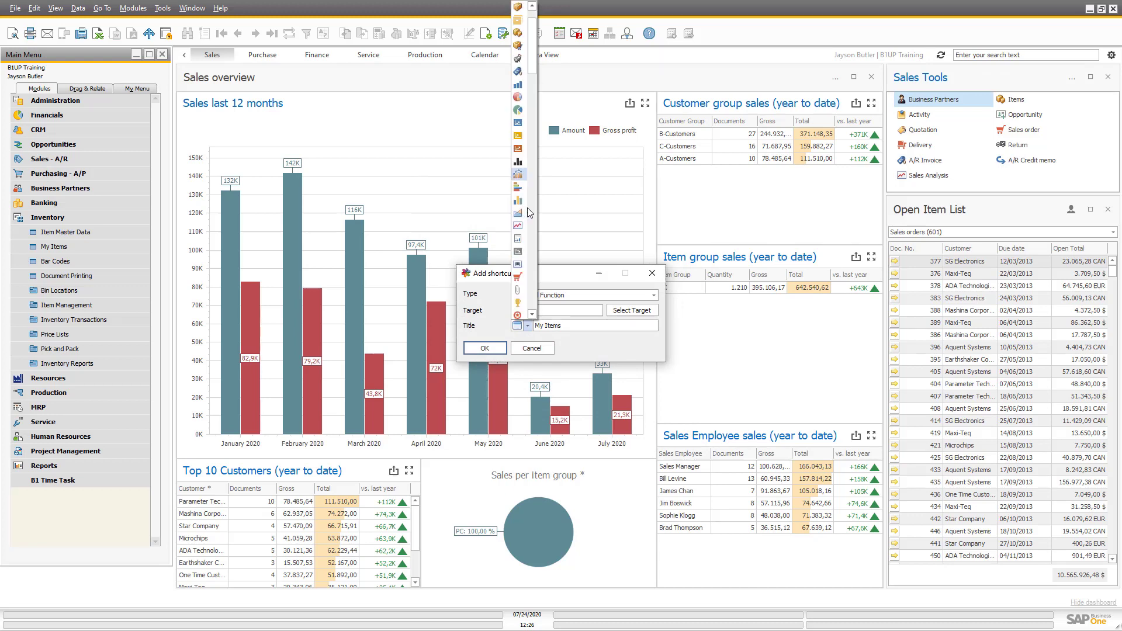
{"action": "scroll", "coordinate": [529, 212], "scroll_direction": "down", "scroll_amount": 5}
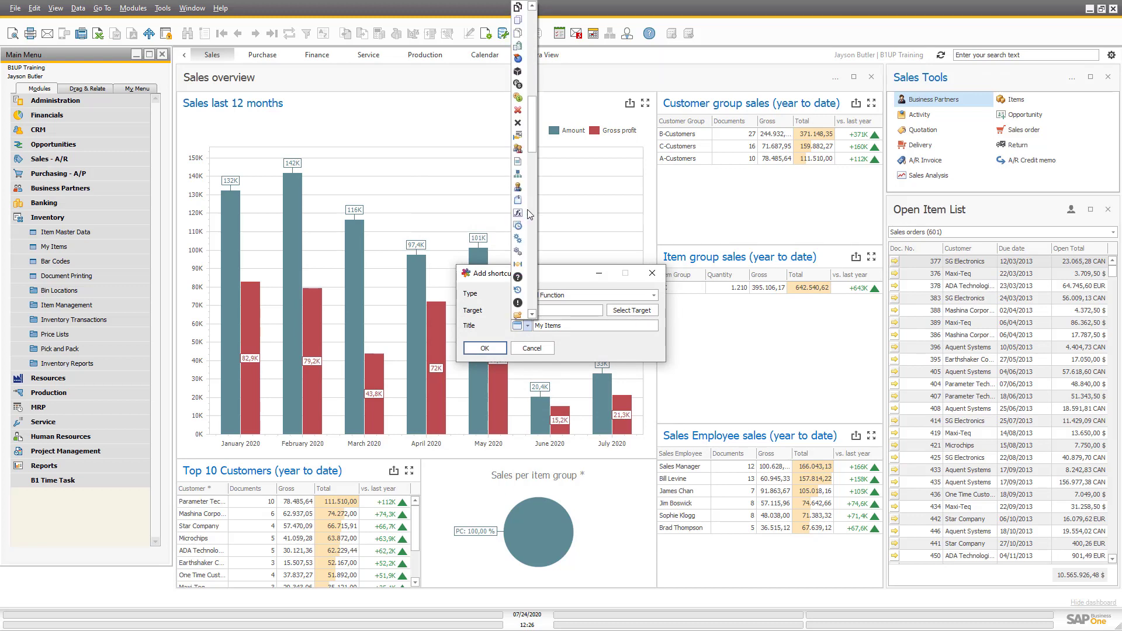
{"action": "scroll", "coordinate": [530, 217], "scroll_direction": "down", "scroll_amount": 5}
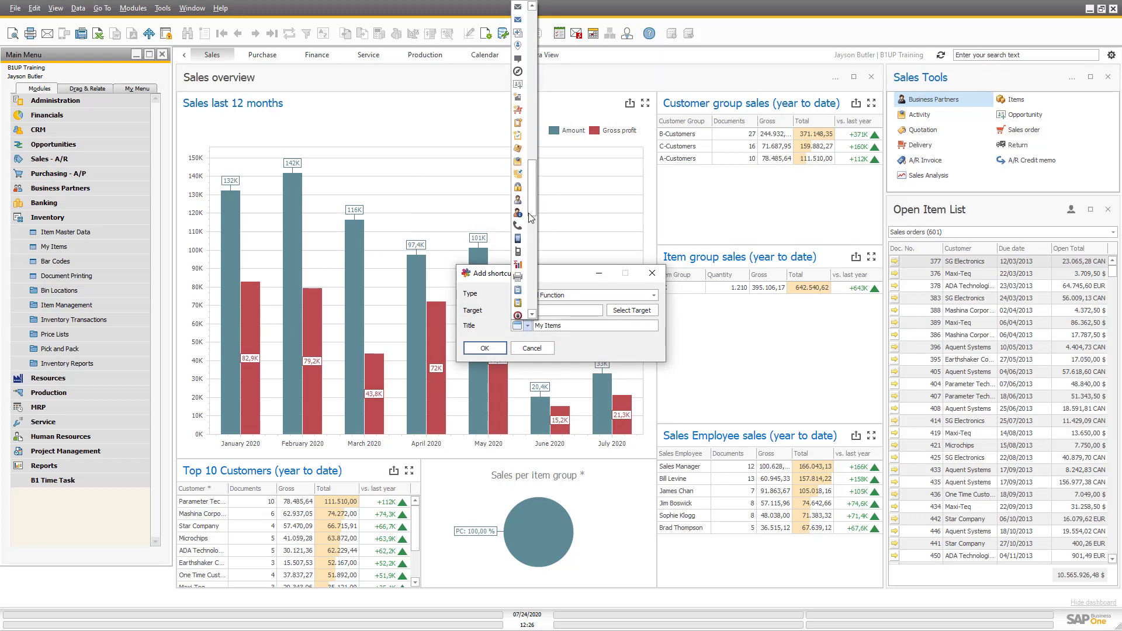
{"action": "scroll", "coordinate": [531, 221], "scroll_direction": "up", "scroll_amount": 3}
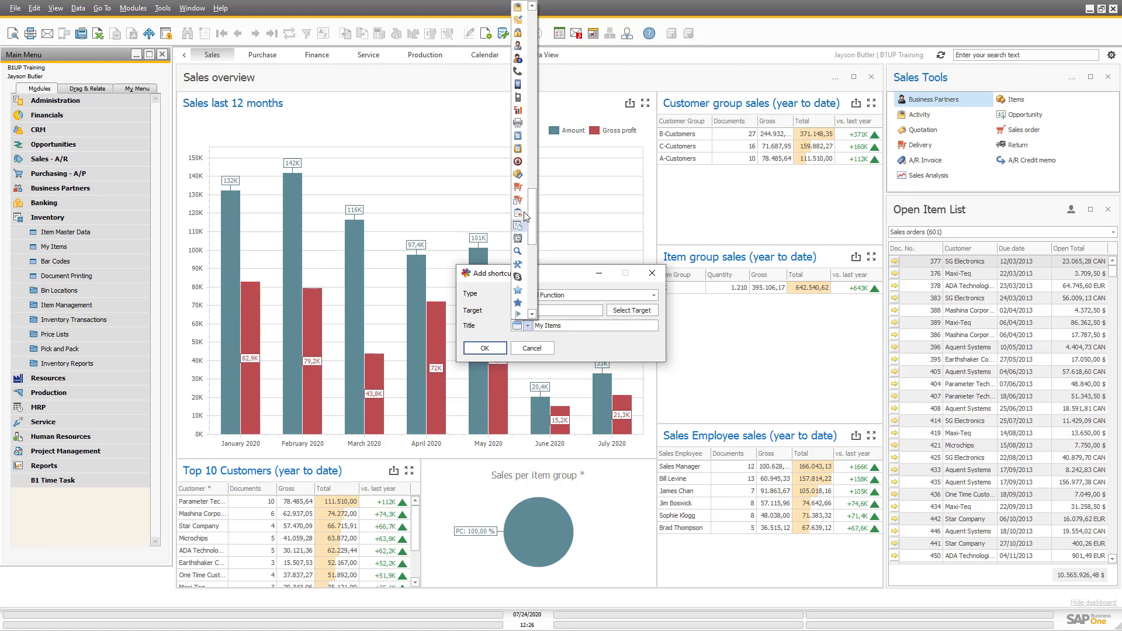
{"action": "left_click", "coordinate": [524, 173]}
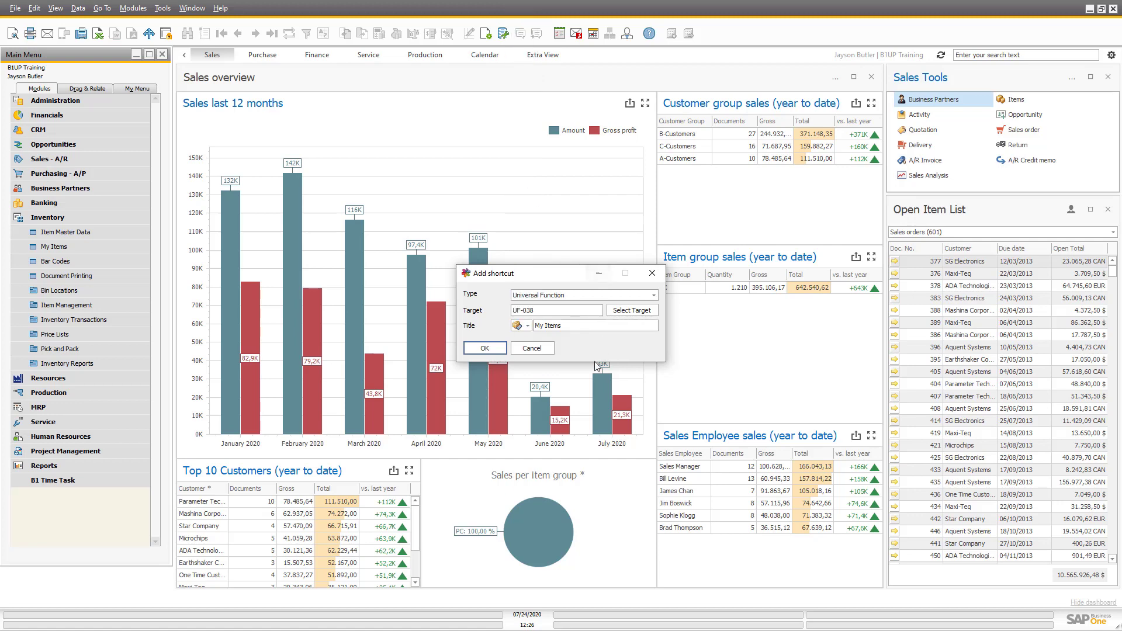
{"action": "left_click", "coordinate": [493, 350]}
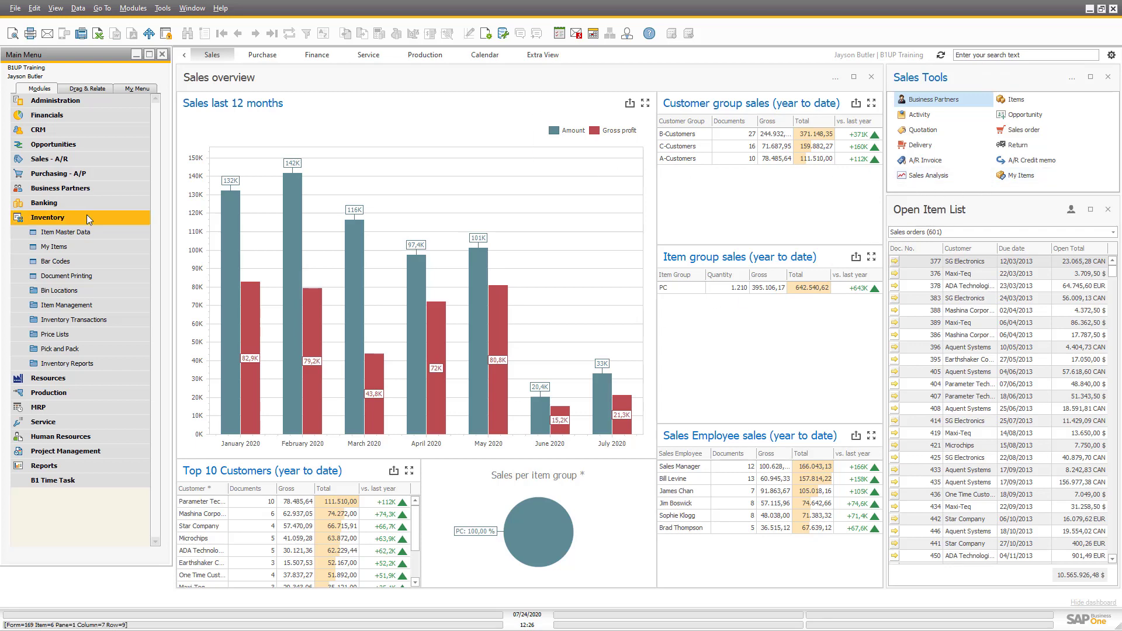
{"action": "left_click", "coordinate": [1007, 176]}
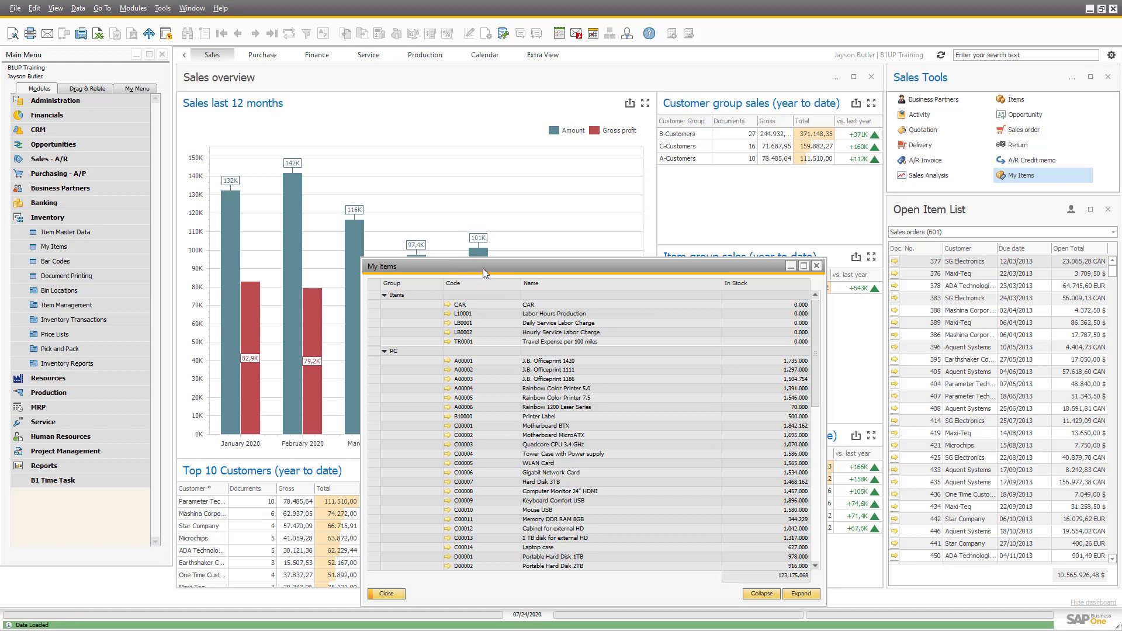
{"action": "left_click_drag", "start_coordinate": [482, 269], "coordinate": [482, 123]}
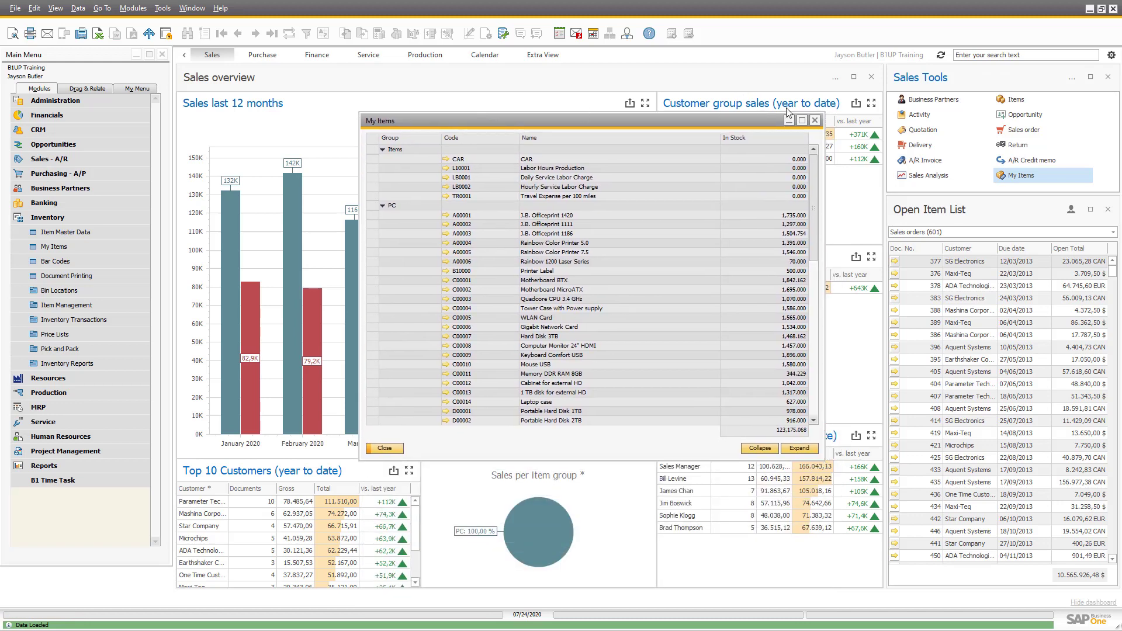
{"action": "left_click", "coordinate": [814, 120]}
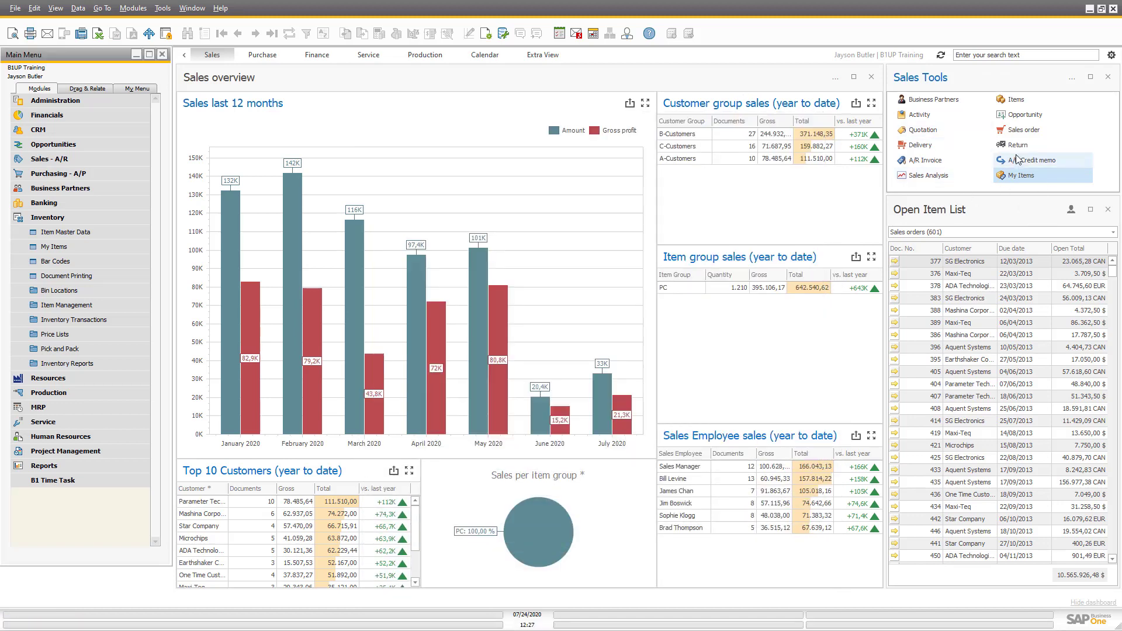
Step: Delete the Opportunity shortcut from Sales Tools, confirming the removal
{"action": "right_click", "coordinate": [1016, 119]}
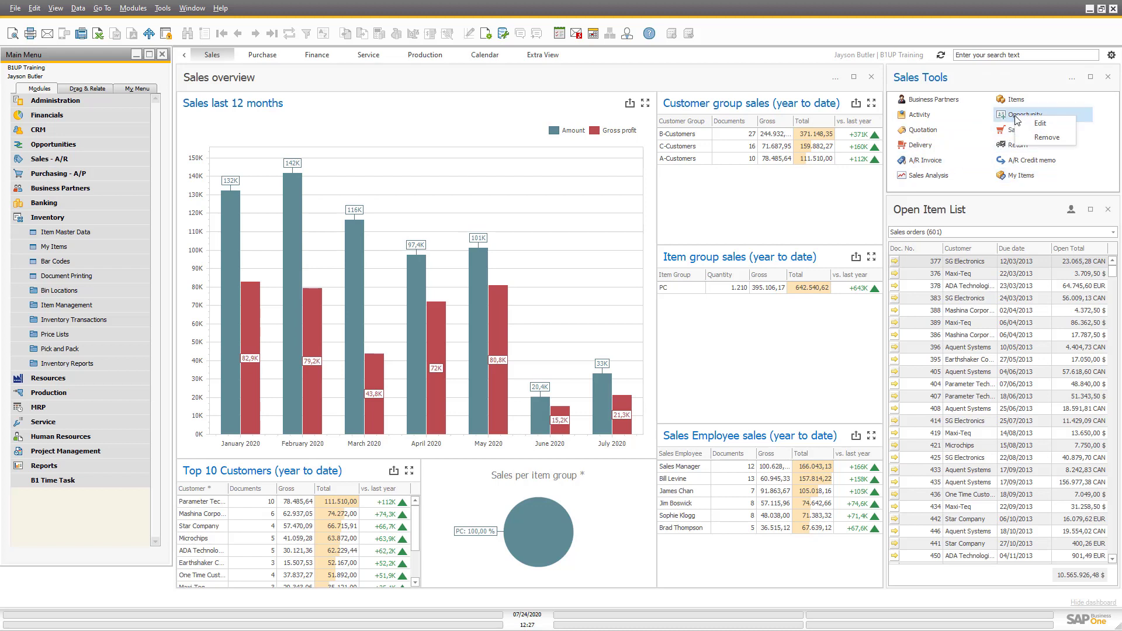
{"action": "left_click", "coordinate": [1039, 137]}
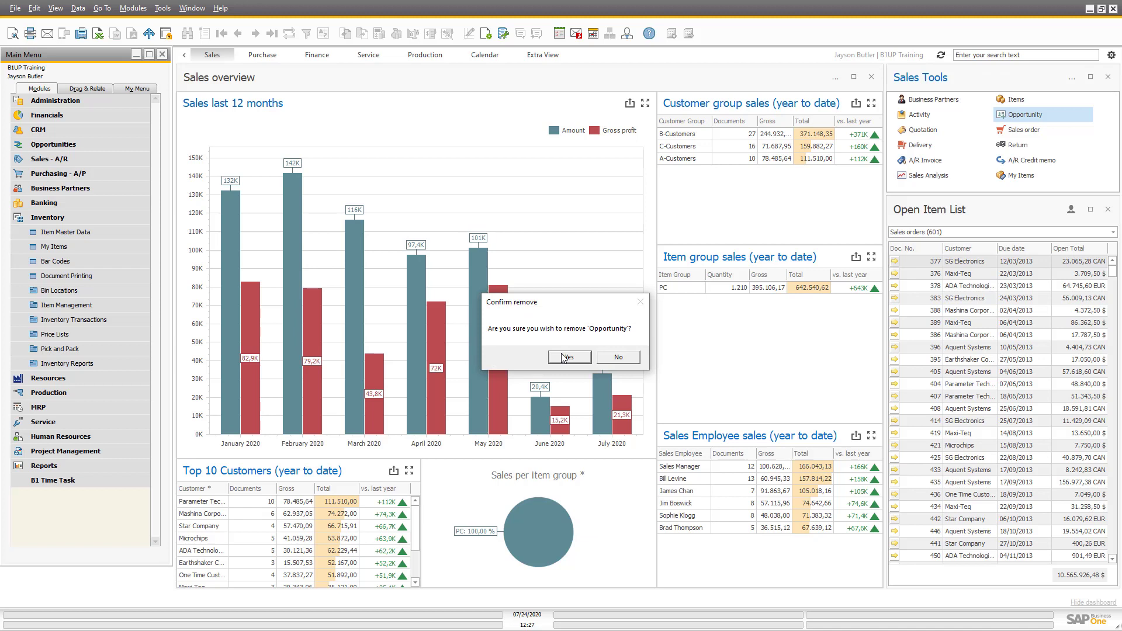
{"action": "left_click", "coordinate": [560, 358]}
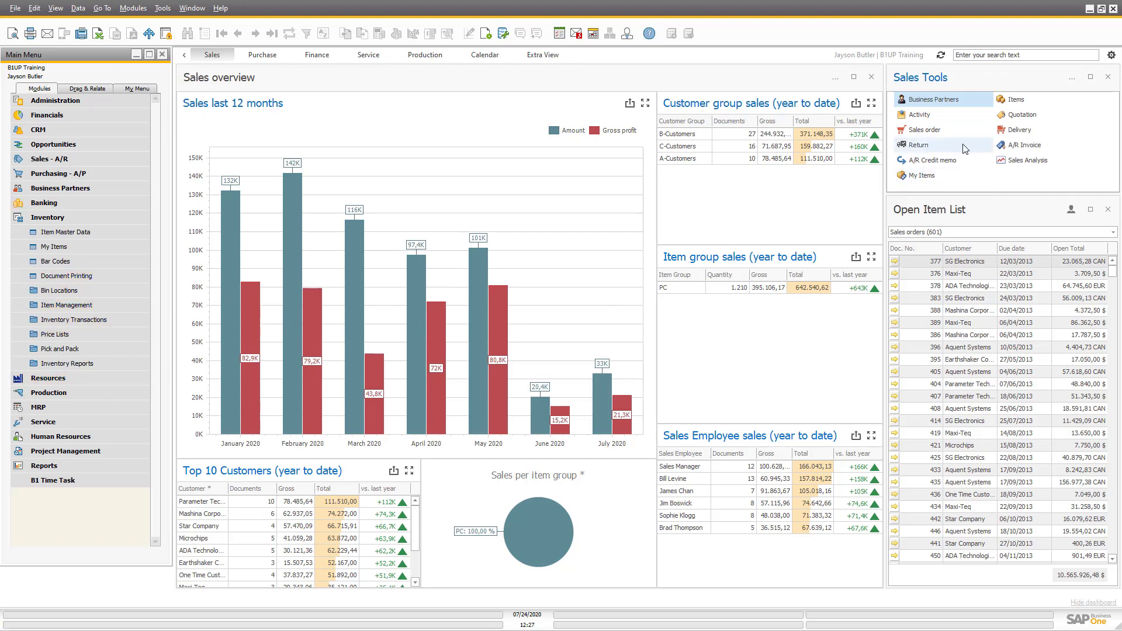
Step: Hide the Main Menu panel so the Sales dashboard fills the window
{"action": "left_click", "coordinate": [184, 55]}
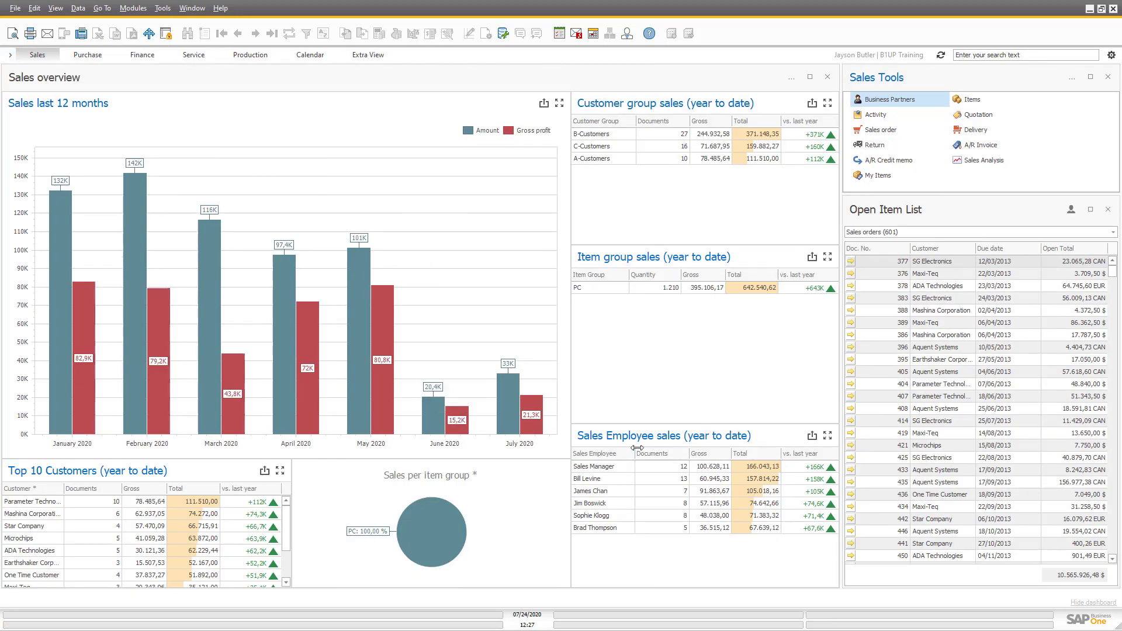